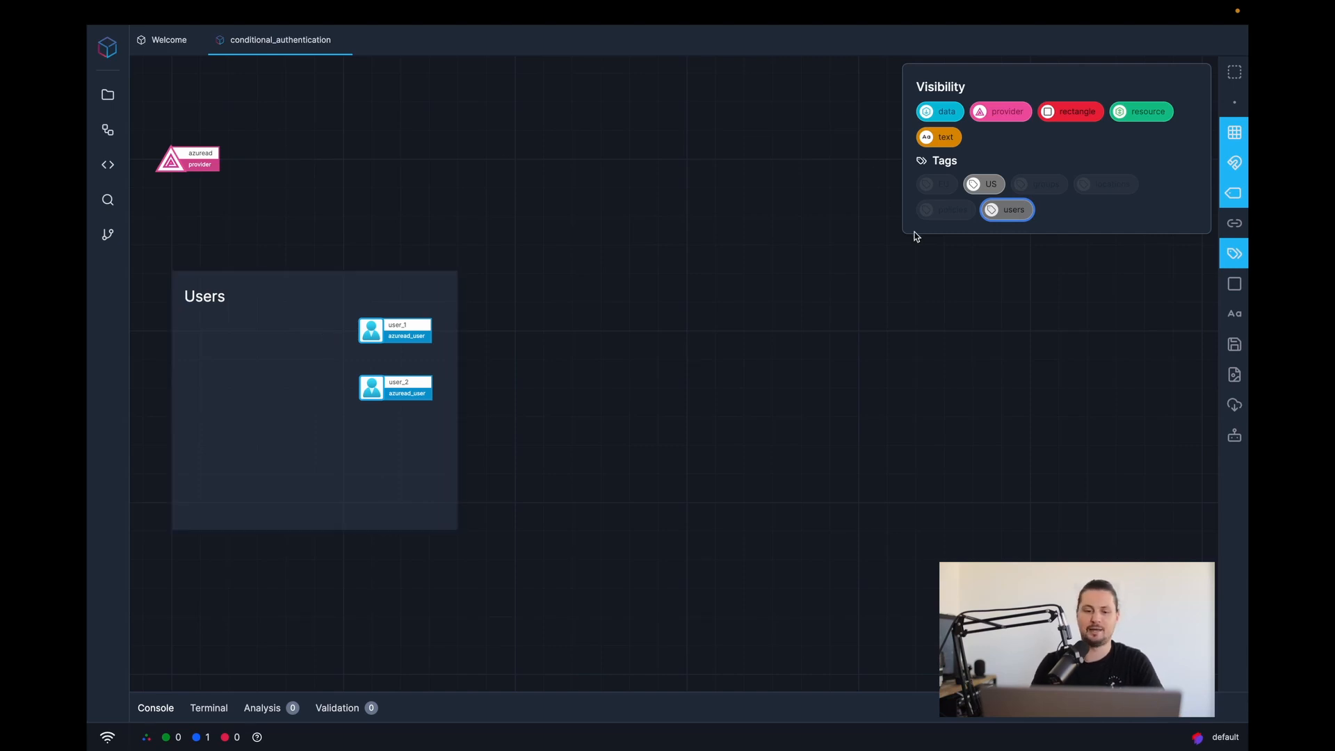
- Show us_employees and the USA location, check its code (United States, US), then reveal the Policies group
{"action": "left_click", "coordinate": [1040, 184]}
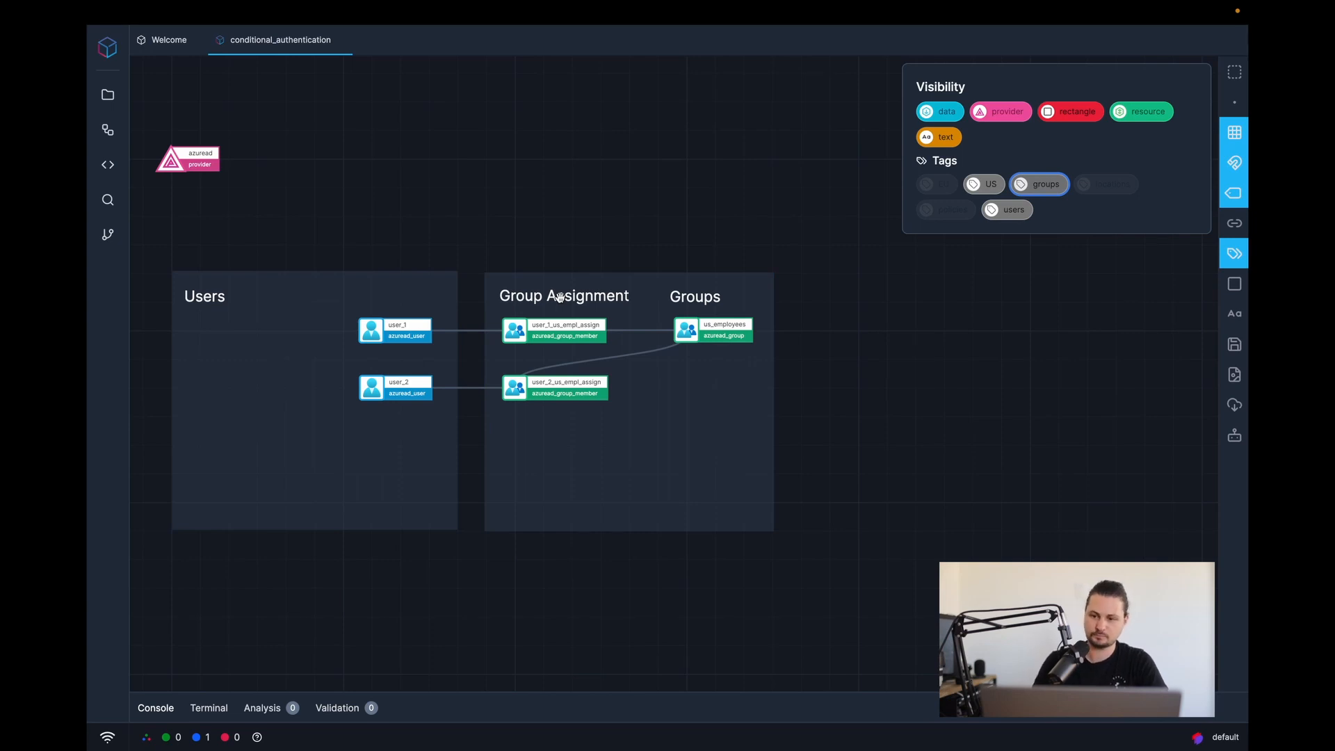
{"action": "left_click", "coordinate": [1121, 185]}
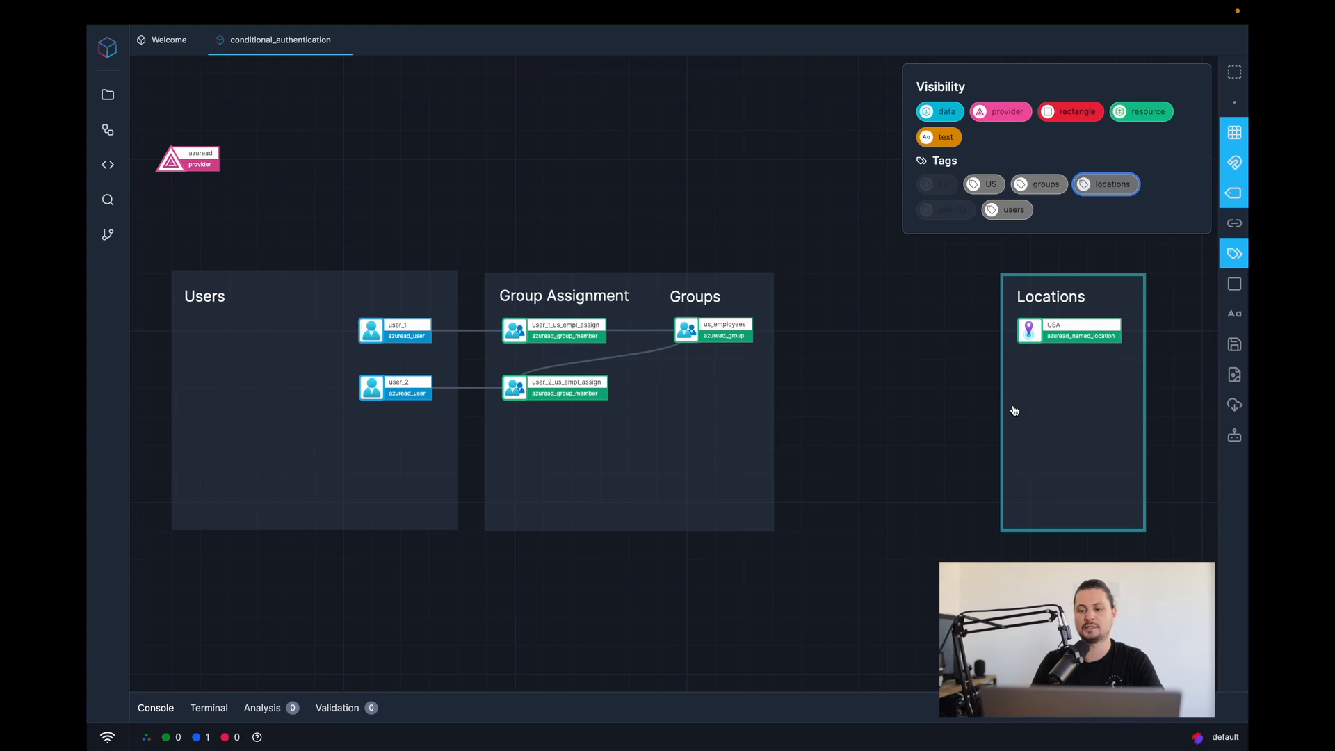
{"action": "left_click", "coordinate": [1042, 336]}
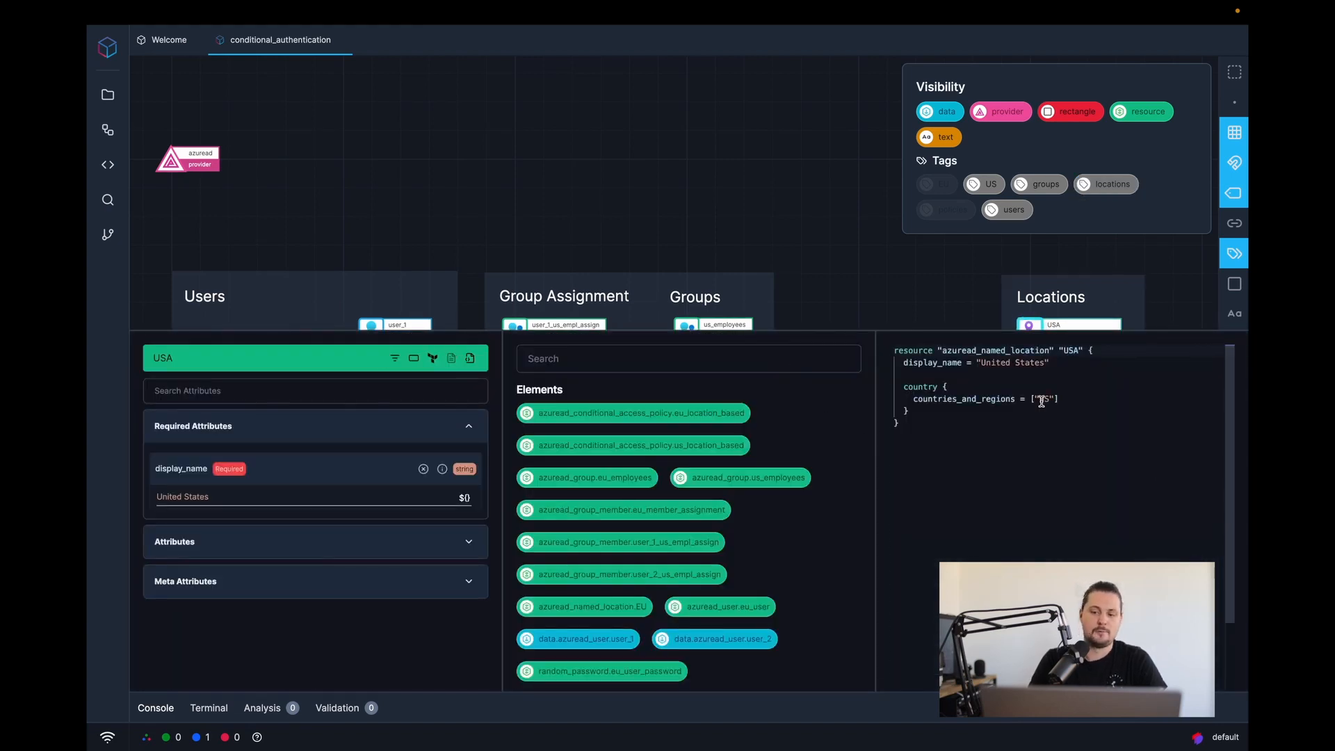
{"action": "left_click_drag", "start_coordinate": [908, 363], "coordinate": [1078, 365]}
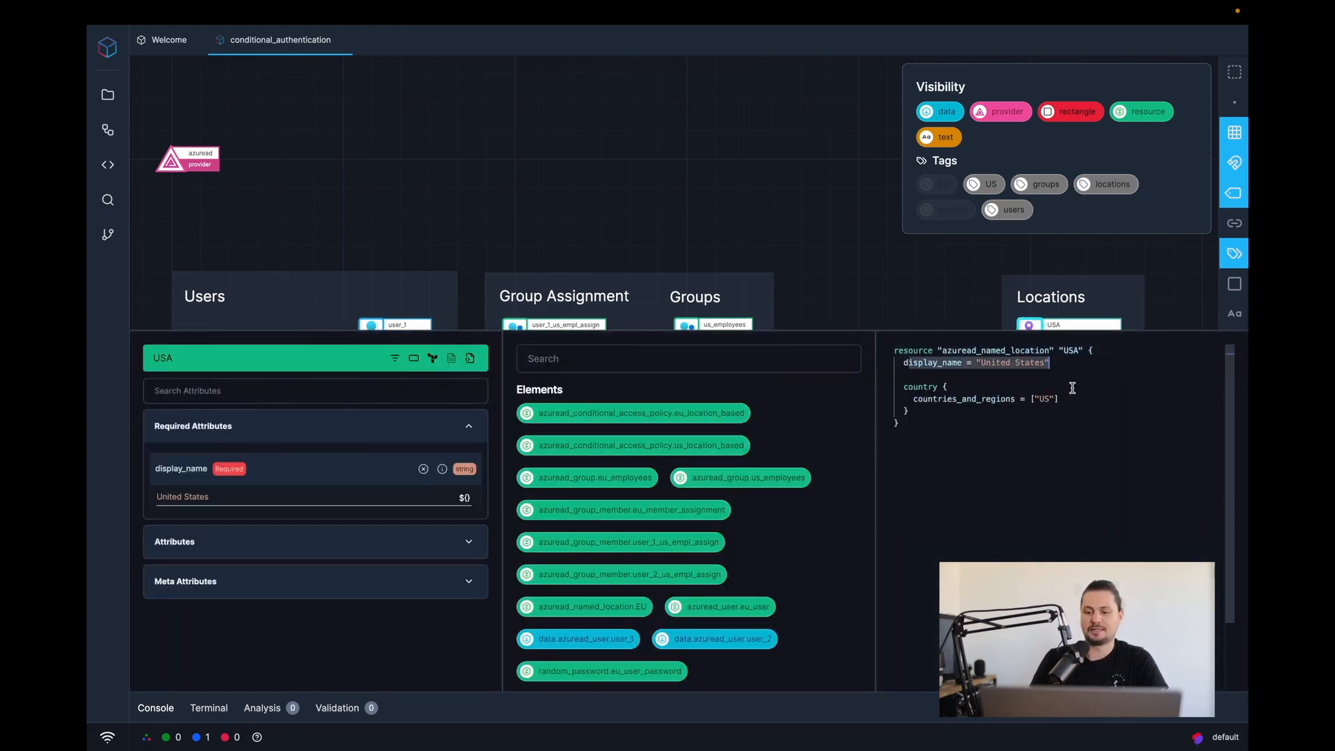
{"action": "left_click", "coordinate": [997, 404]}
{"action": "left_click_drag", "start_coordinate": [903, 386], "coordinate": [943, 416]}
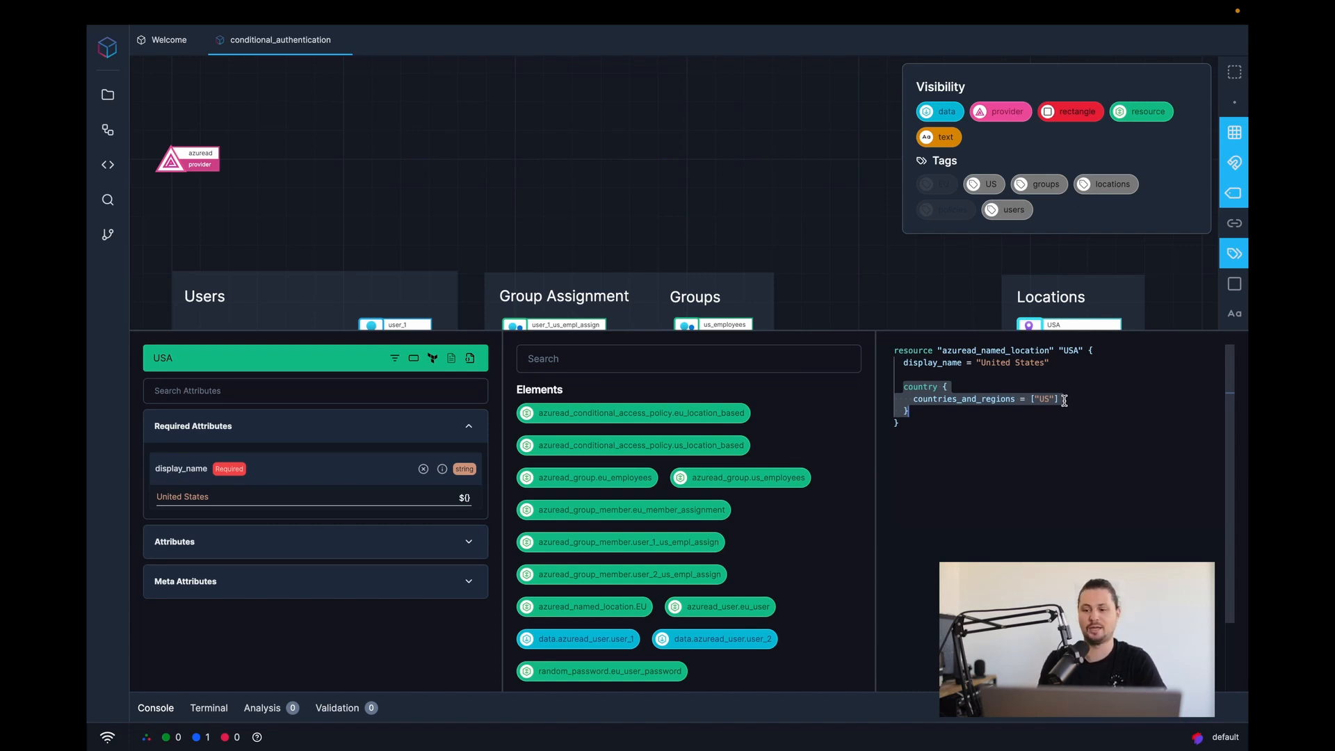
{"action": "left_click", "coordinate": [792, 214]}
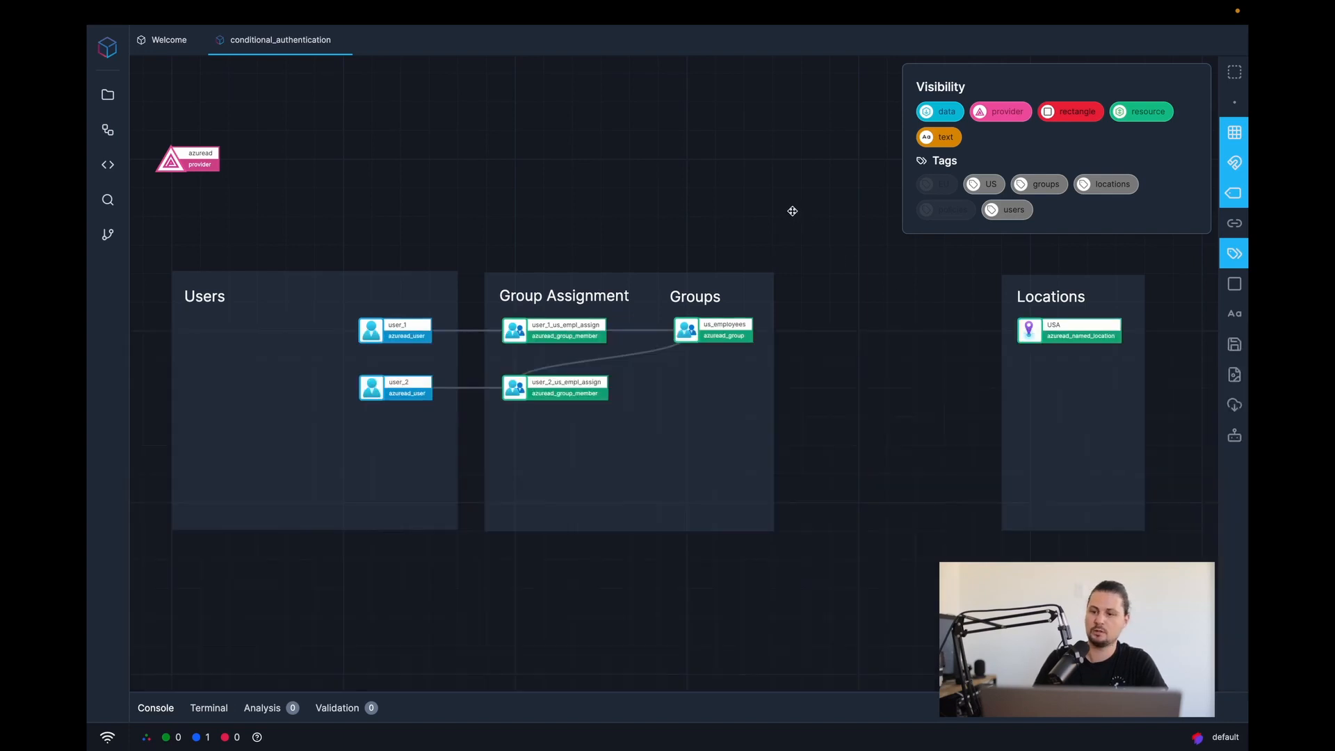
{"action": "left_click", "coordinate": [947, 209]}
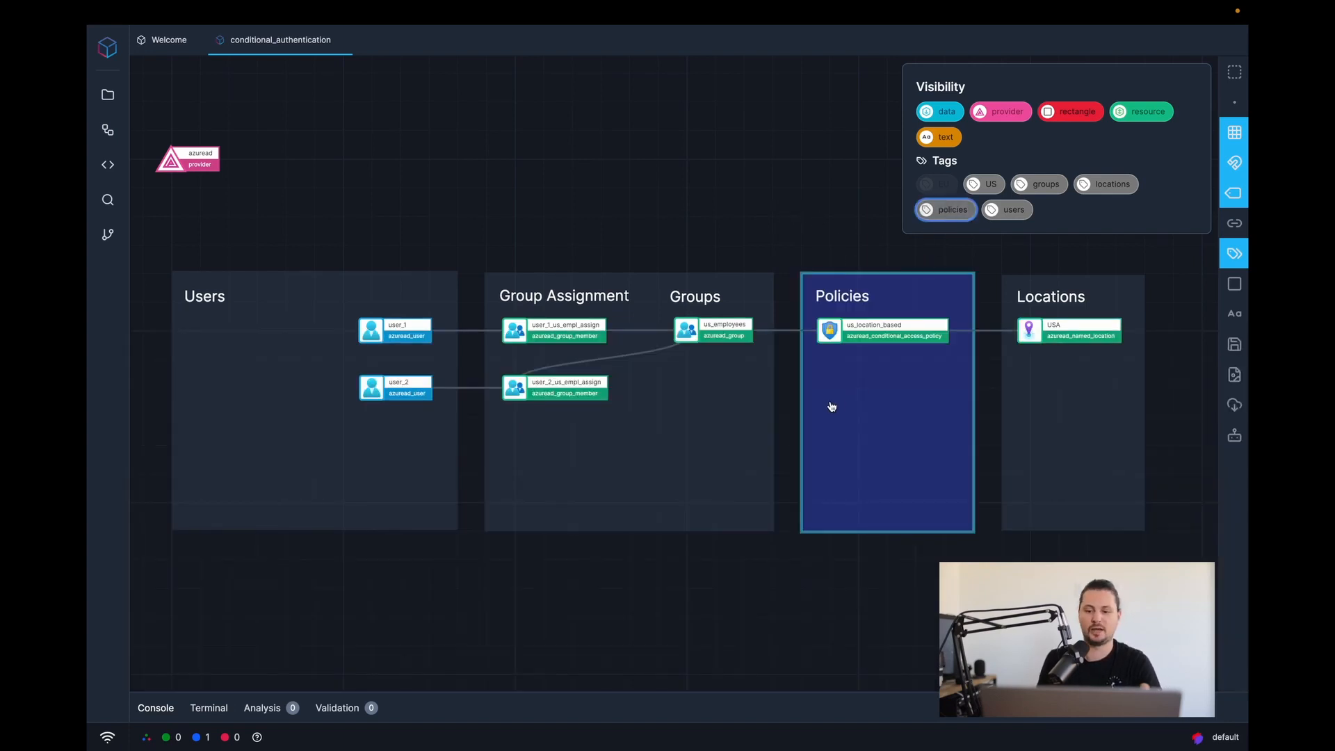
- Inspect us_location_based's code: applications, locations excluding USA, and users targeting us_employees
{"action": "left_click", "coordinate": [836, 332]}
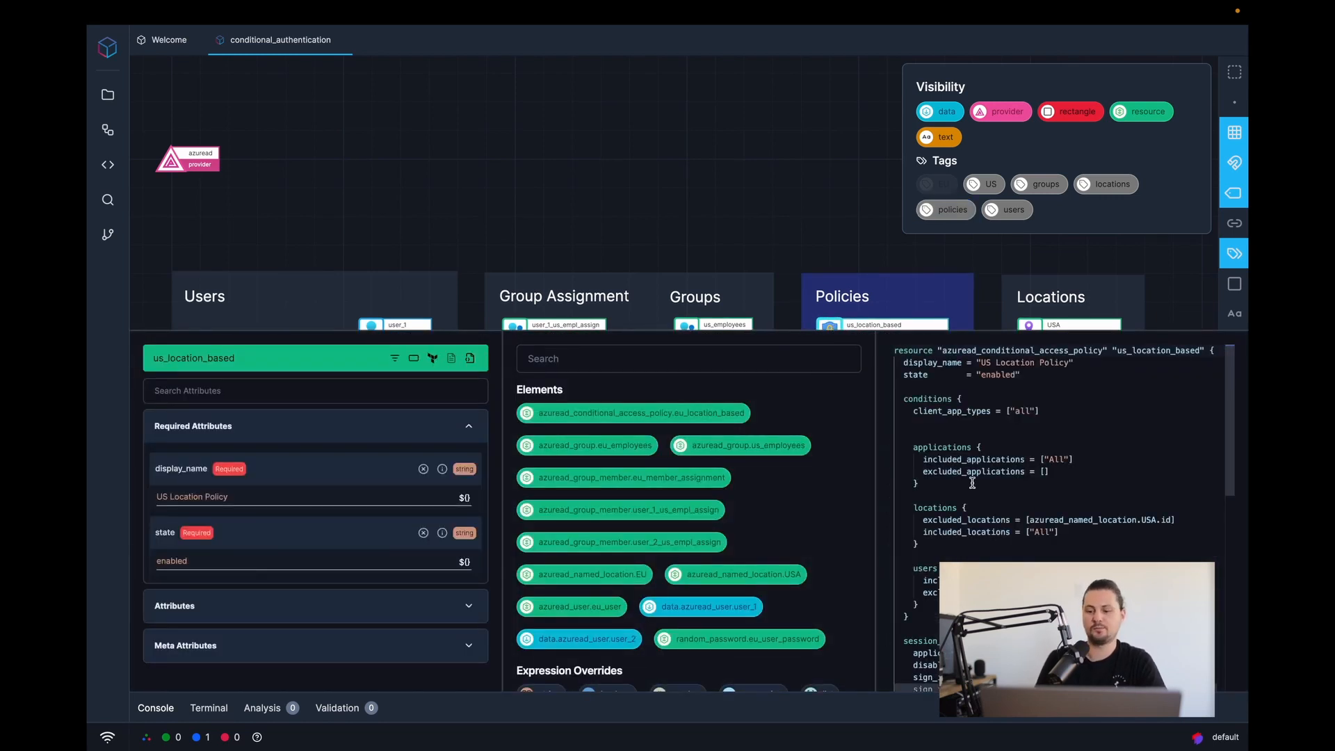
{"action": "left_click_drag", "start_coordinate": [911, 448], "coordinate": [937, 479]}
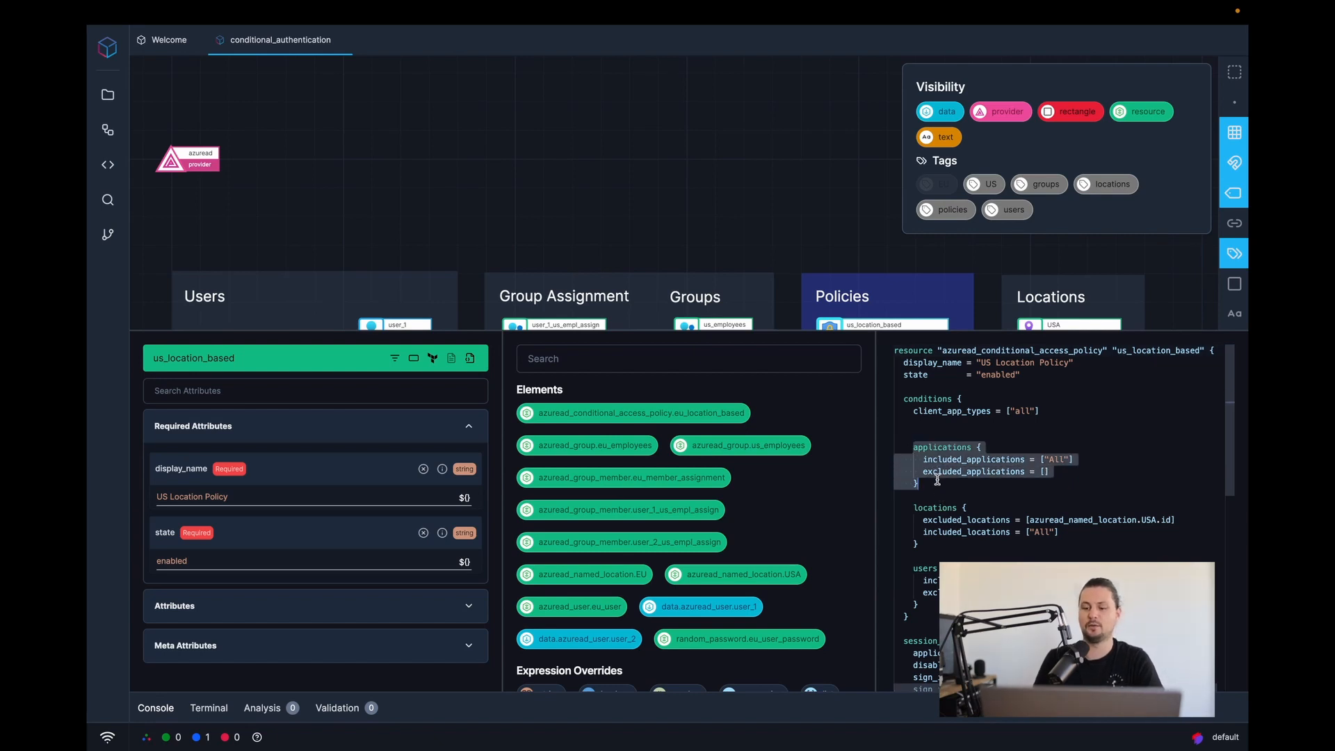
{"action": "scroll", "coordinate": [947, 541], "scroll_direction": "down", "scroll_amount": 2}
{"action": "left_click_drag", "start_coordinate": [913, 453], "coordinate": [919, 491]}
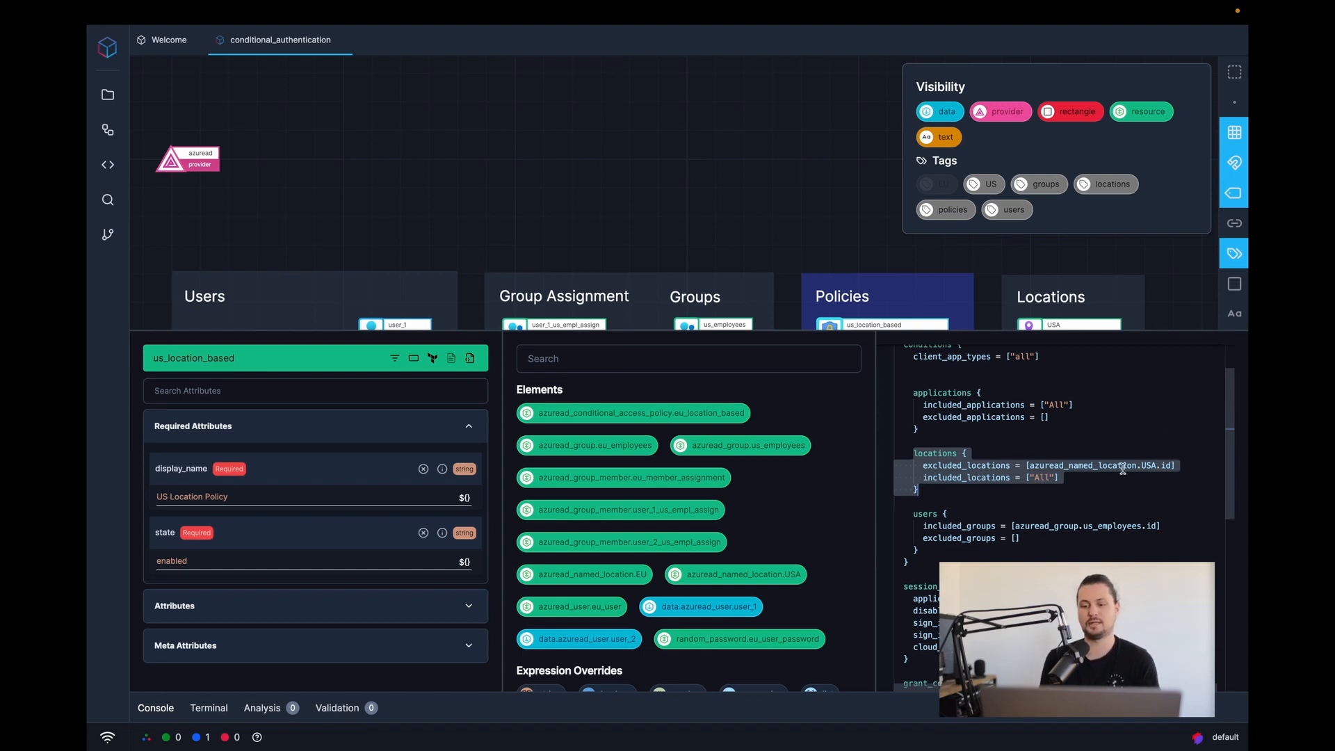
{"action": "scroll", "coordinate": [1087, 507], "scroll_direction": "down", "scroll_amount": 5}
{"action": "scroll", "coordinate": [906, 578], "scroll_direction": "up", "scroll_amount": 3}
{"action": "scroll", "coordinate": [957, 558], "scroll_direction": "left", "scroll_amount": 1}
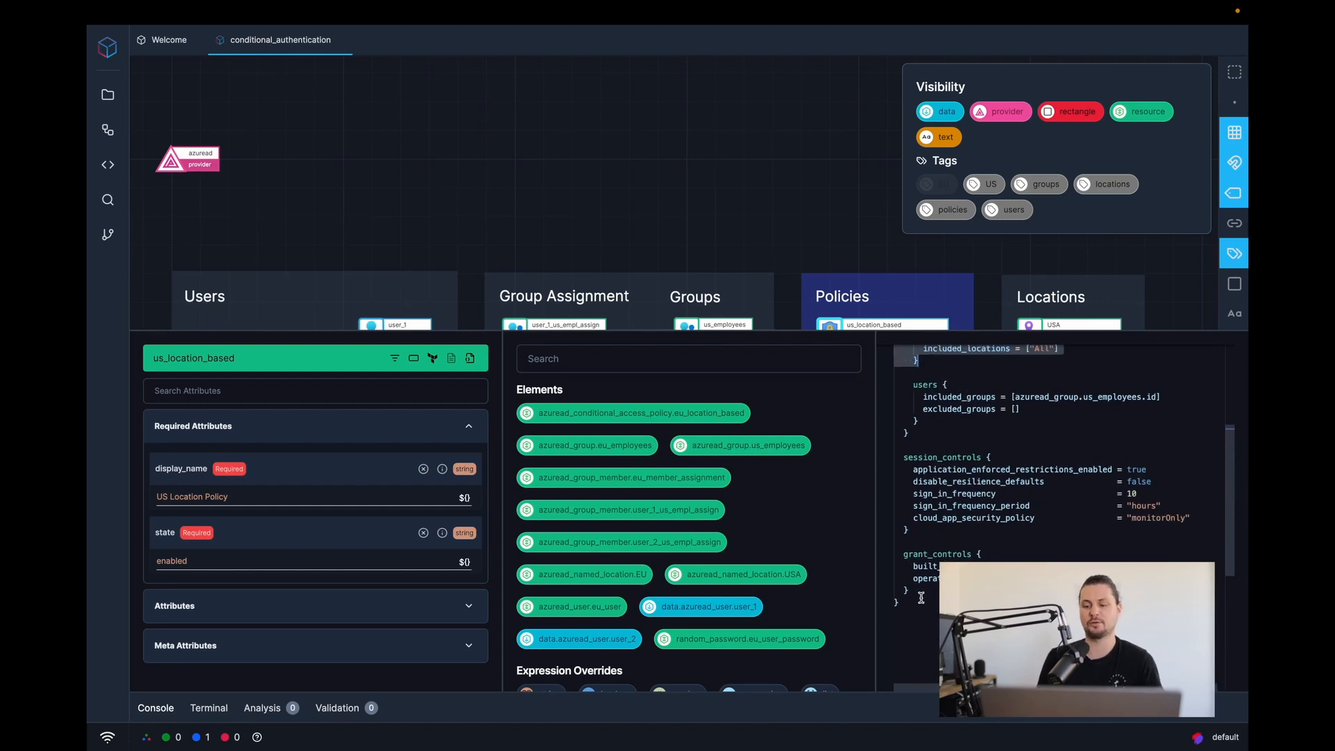
{"action": "scroll", "coordinate": [967, 509], "scroll_direction": "up", "scroll_amount": 4}
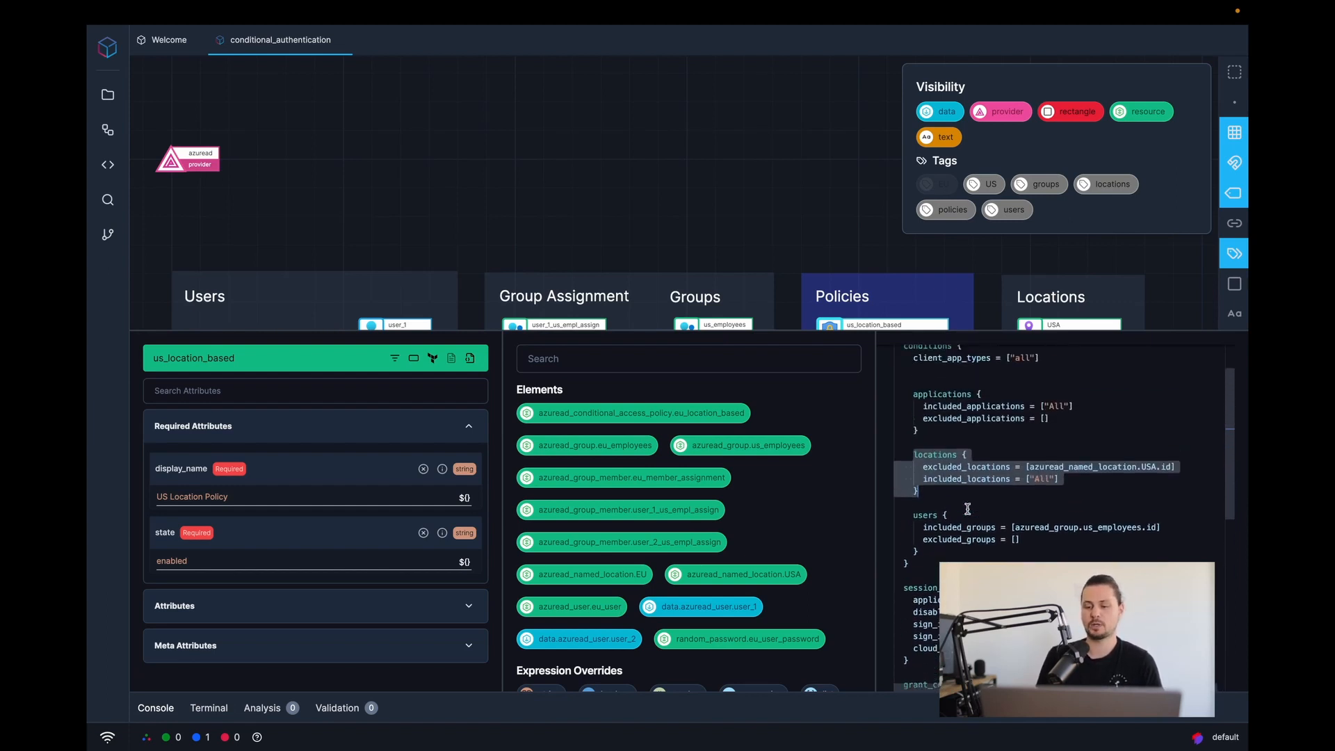
{"action": "left_click_drag", "start_coordinate": [909, 515], "coordinate": [940, 552]}
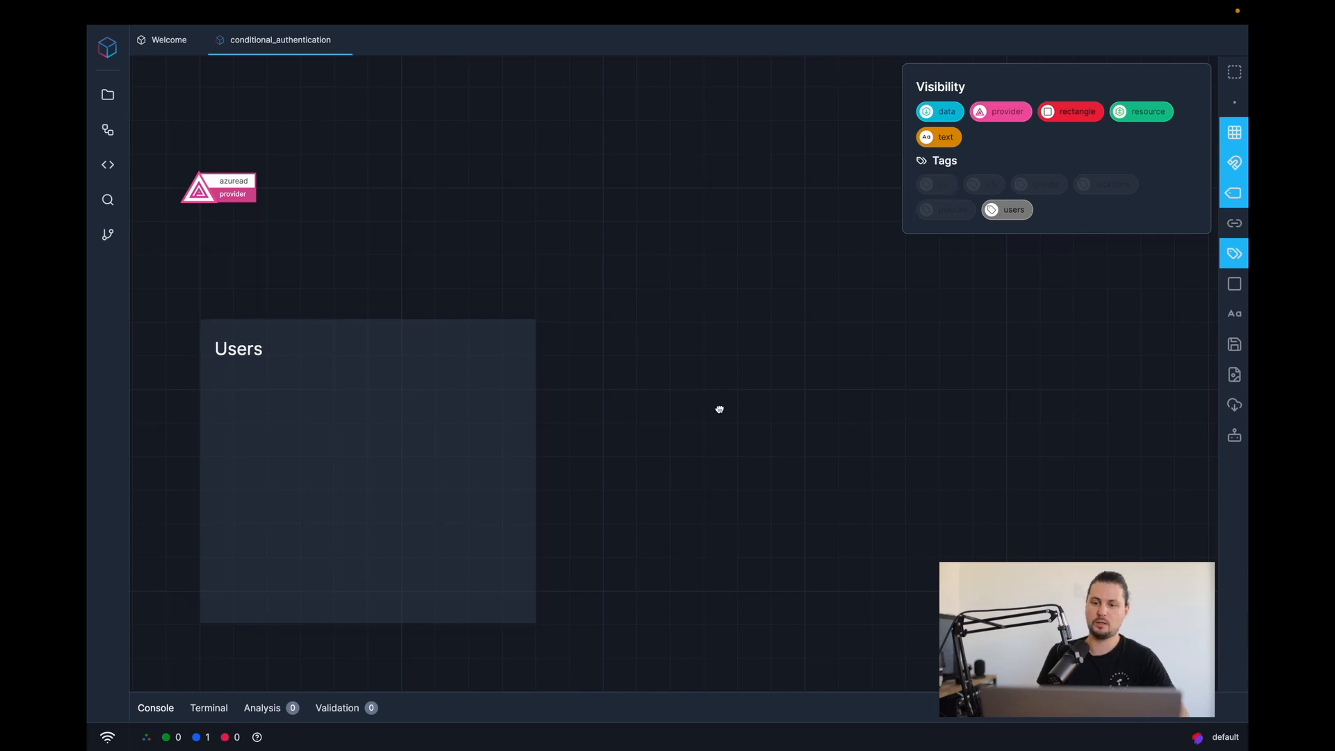
- Turn on the EU tag and inspect the eu_user resource's code
{"action": "left_click", "coordinate": [935, 183]}
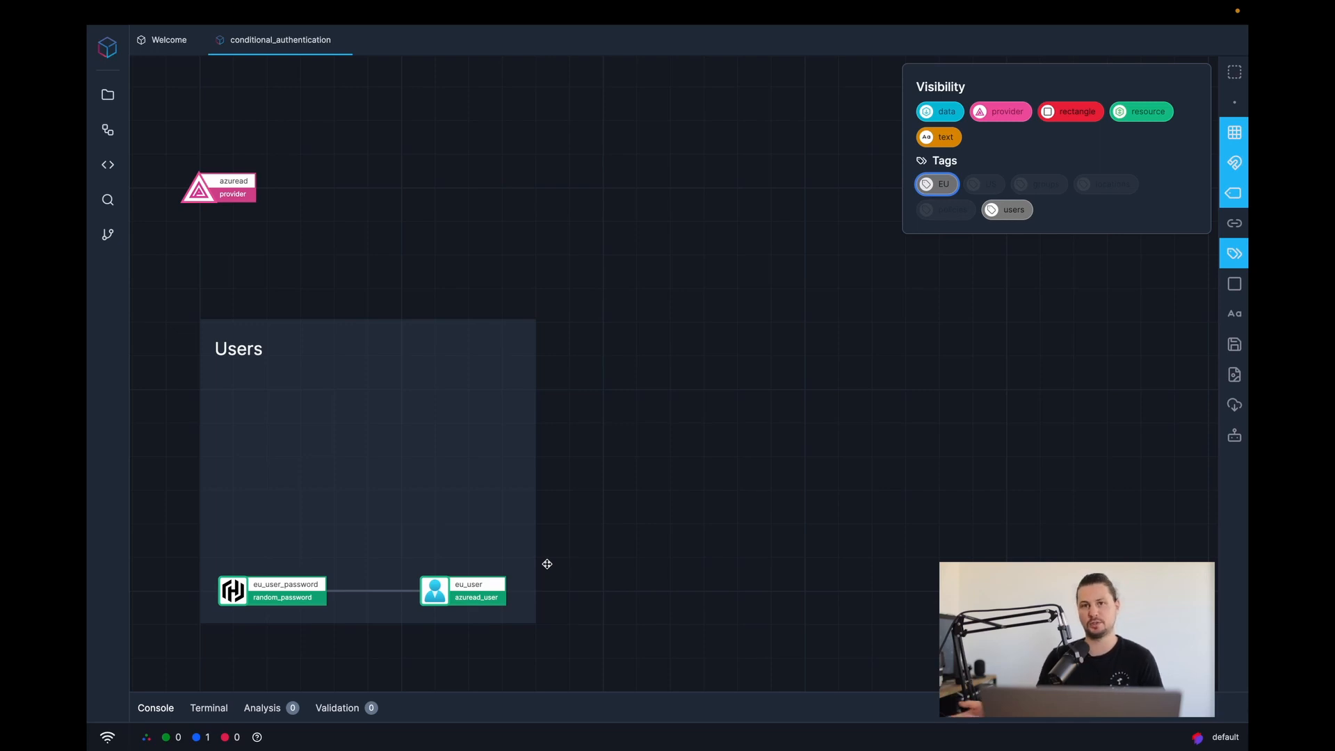
{"action": "left_click", "coordinate": [435, 591]}
{"action": "left_click_drag", "start_coordinate": [900, 350], "coordinate": [917, 351]}
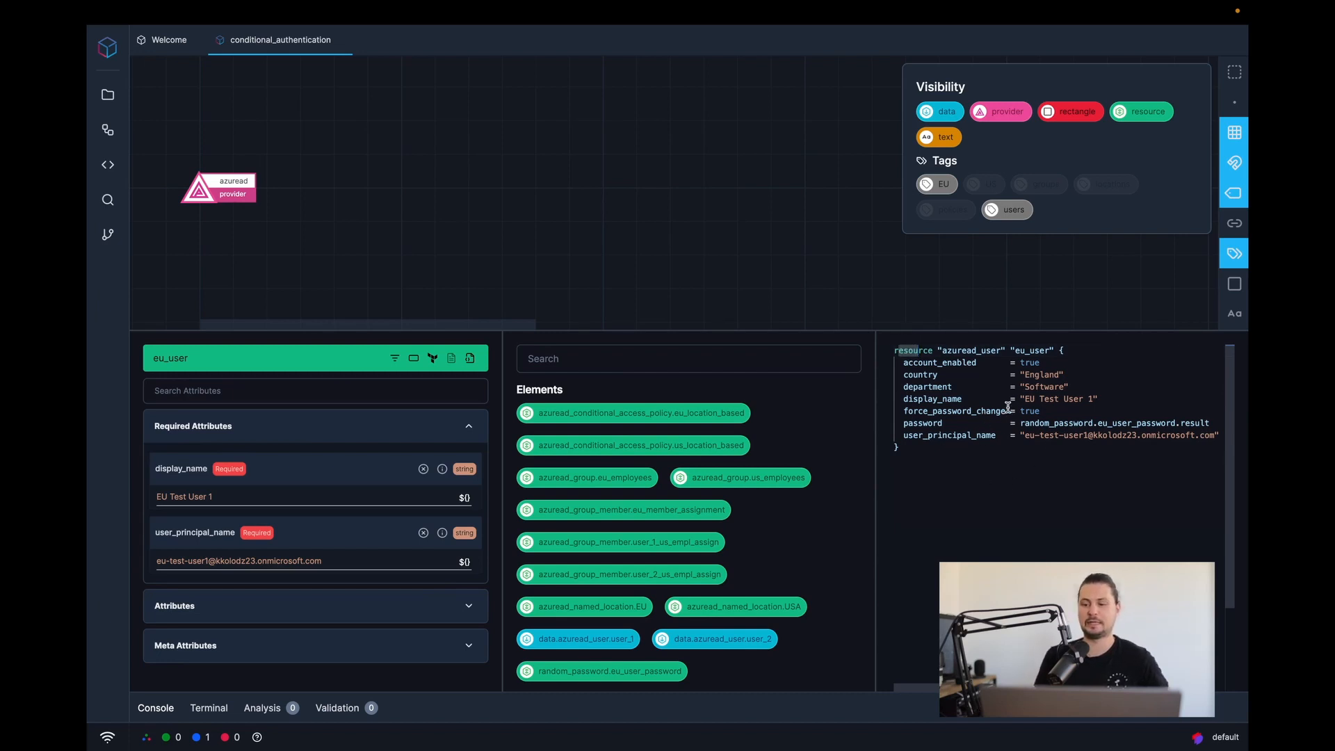
{"action": "left_click", "coordinate": [719, 258]}
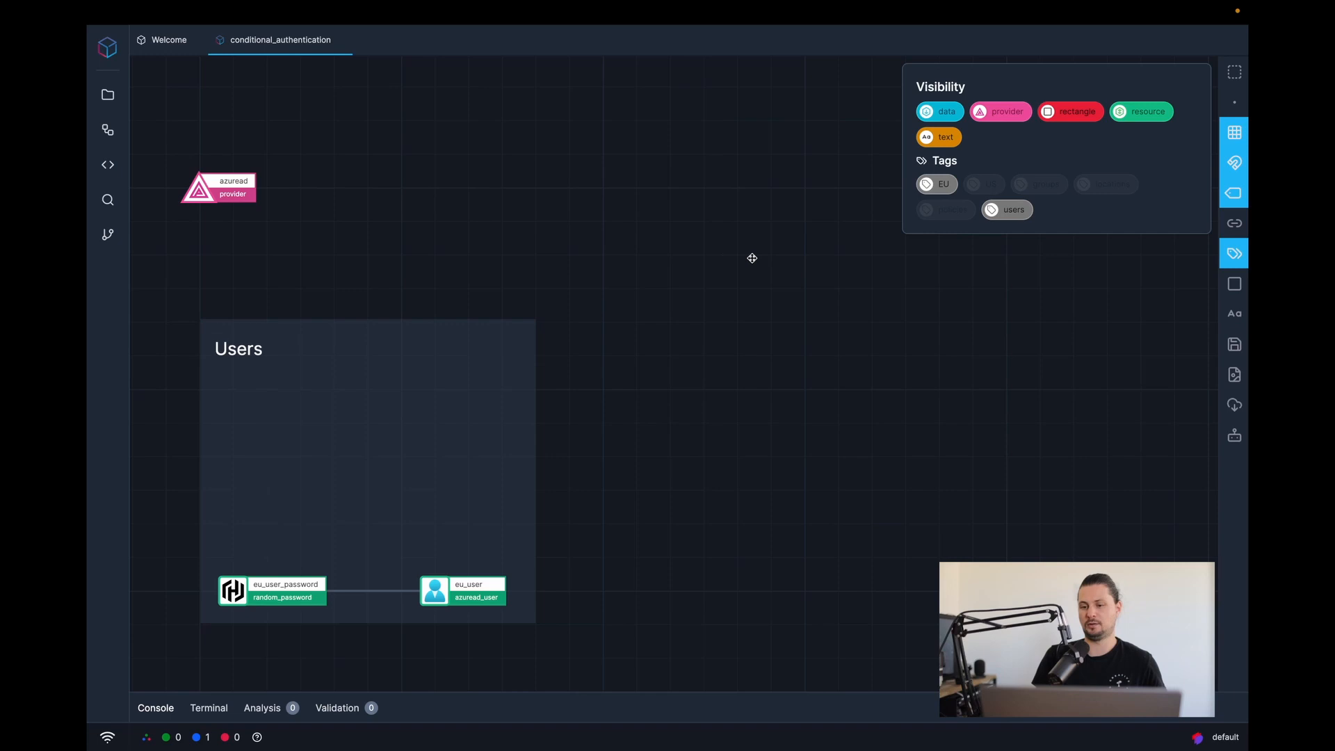
- Reveal the eu_employees group assignment and Locations group, then open the EU named location's code
{"action": "left_click", "coordinate": [1043, 187]}
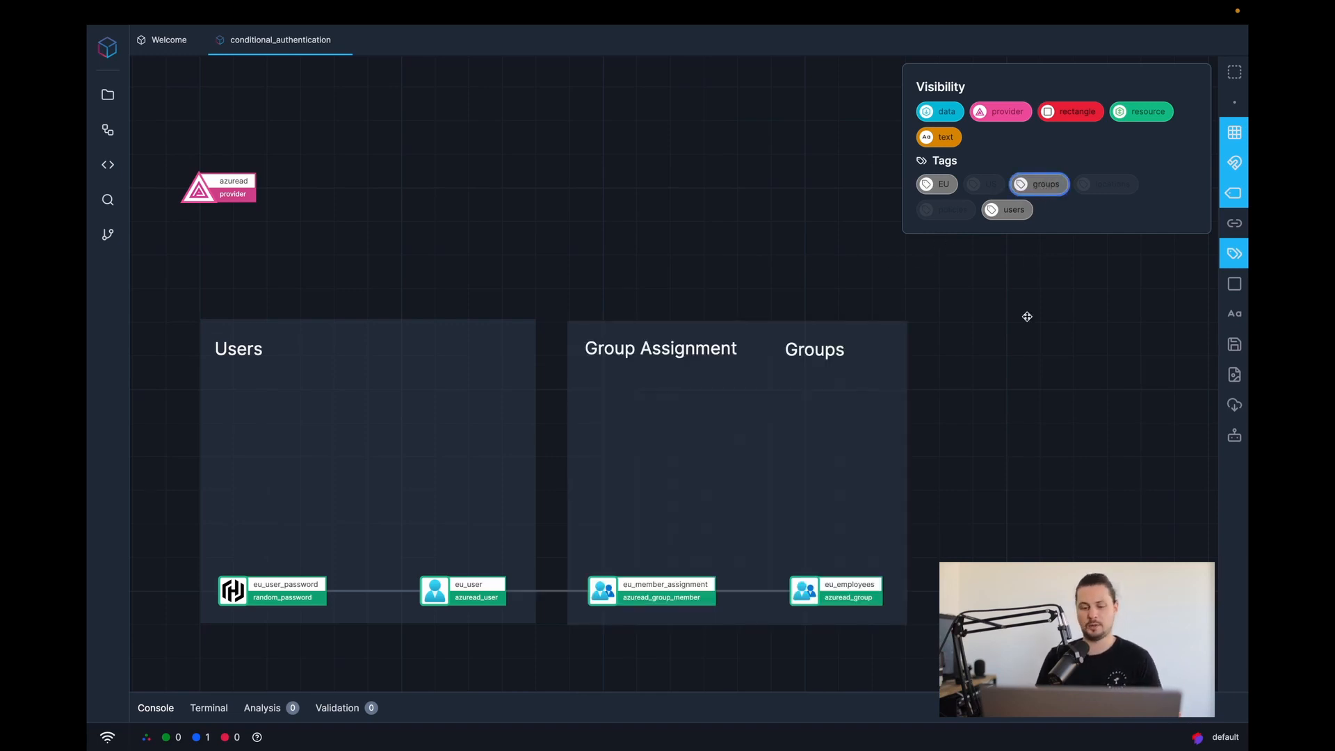
{"action": "left_click", "coordinate": [1112, 184]}
{"action": "left_click_drag", "start_coordinate": [1083, 411], "coordinate": [753, 393]}
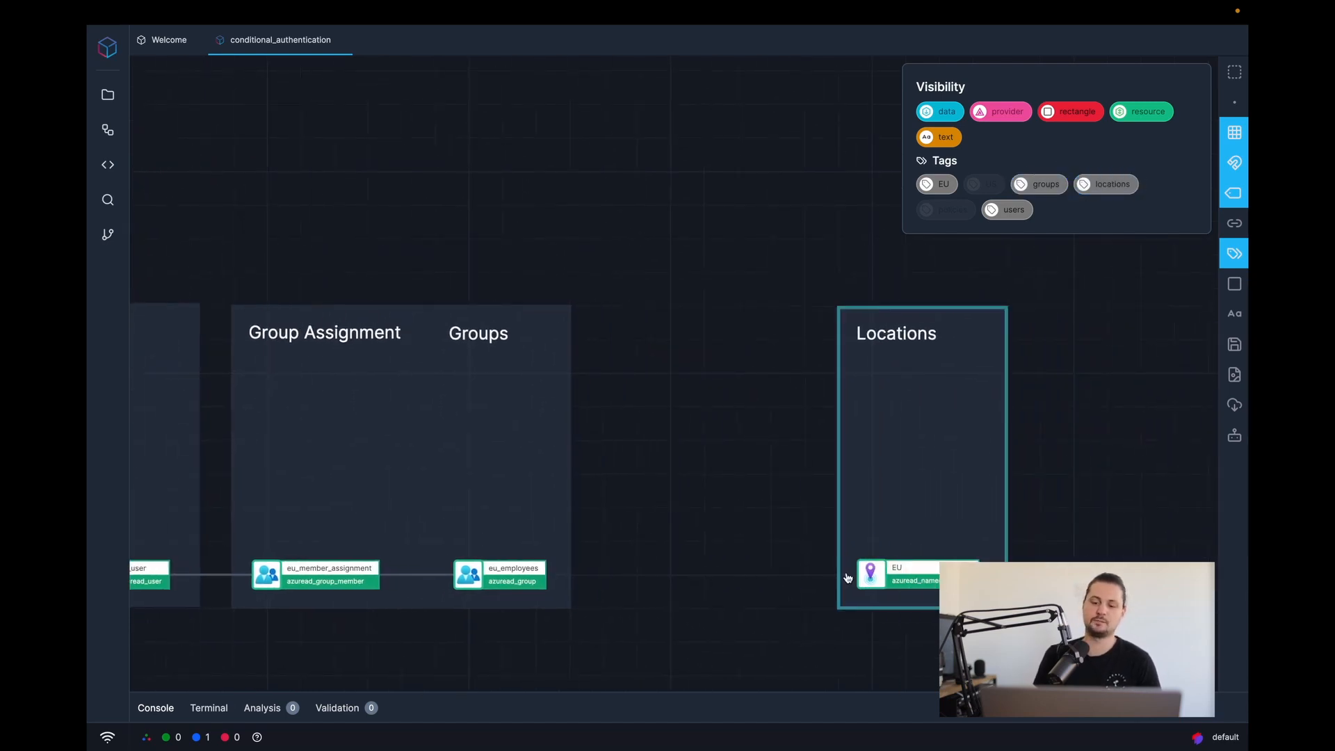
{"action": "left_click", "coordinate": [874, 577]}
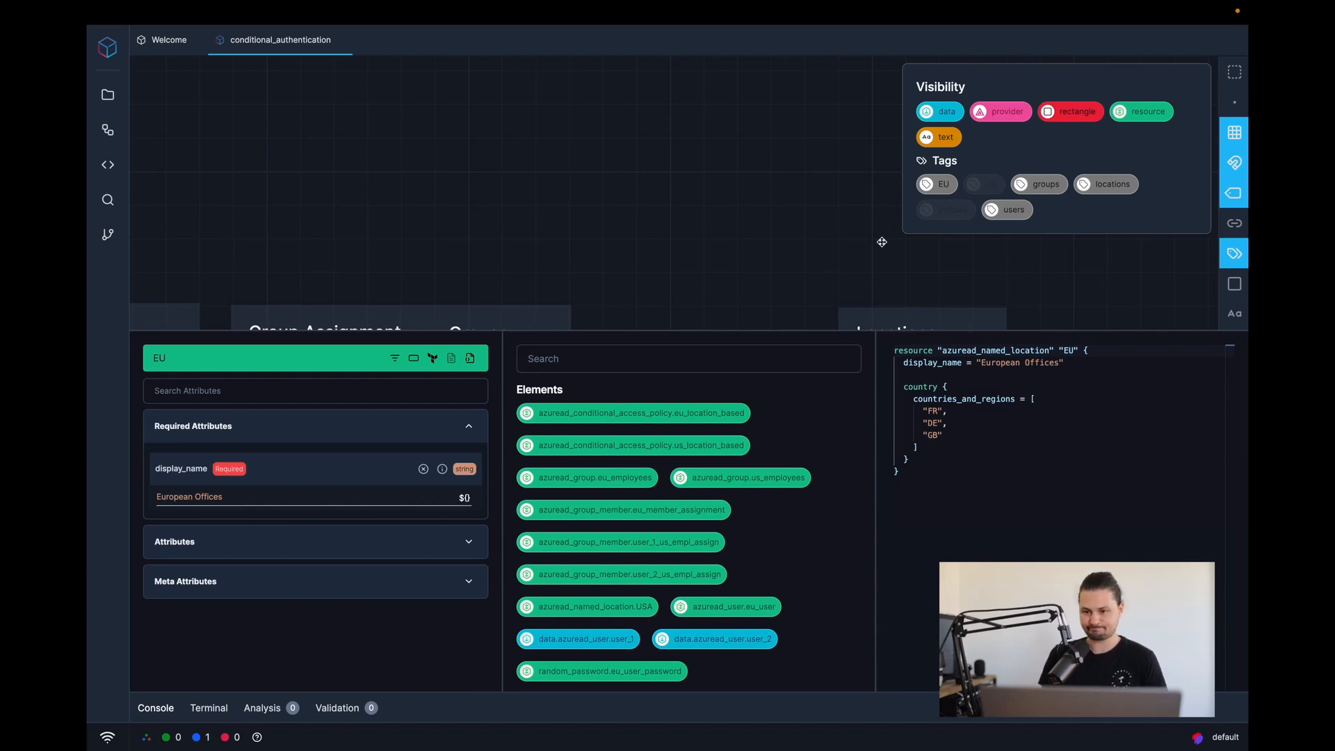
- Show the Policies group and open the eu_location_based policy's code
{"action": "left_click", "coordinate": [958, 216]}
{"action": "left_click", "coordinate": [612, 271]}
{"action": "left_click_drag", "start_coordinate": [627, 273], "coordinate": [755, 182]}
{"action": "left_click", "coordinate": [764, 487]}
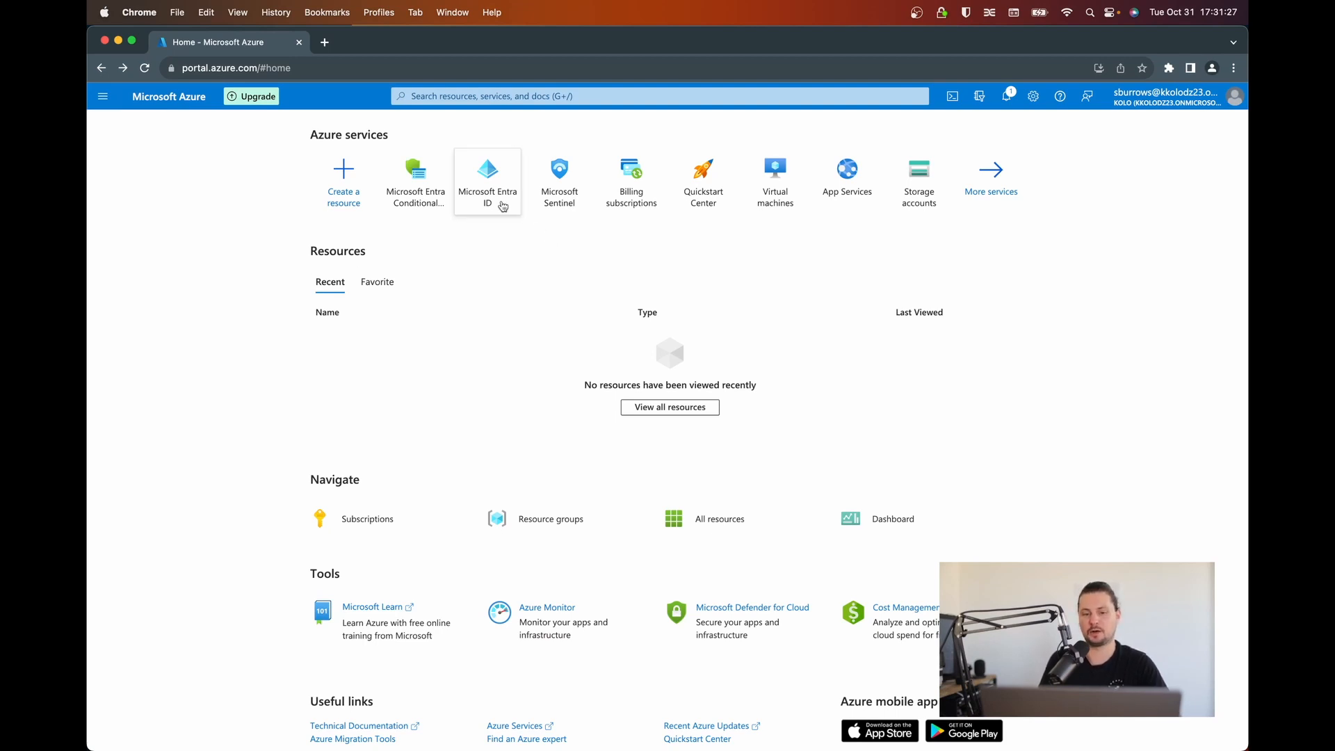
- Go to Conditional Access, list all policies and open US Location Policy
{"action": "mouse_move", "coordinate": [497, 214]}
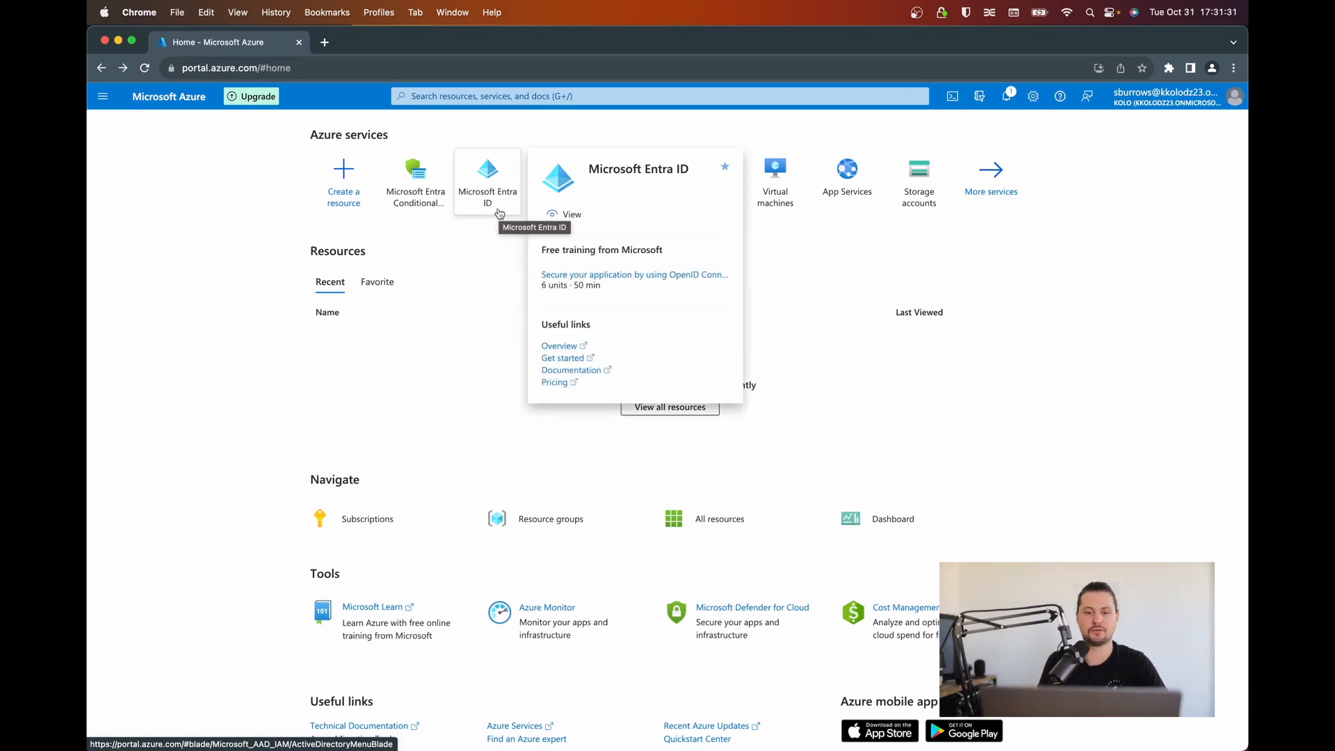
{"action": "left_click", "coordinate": [410, 187]}
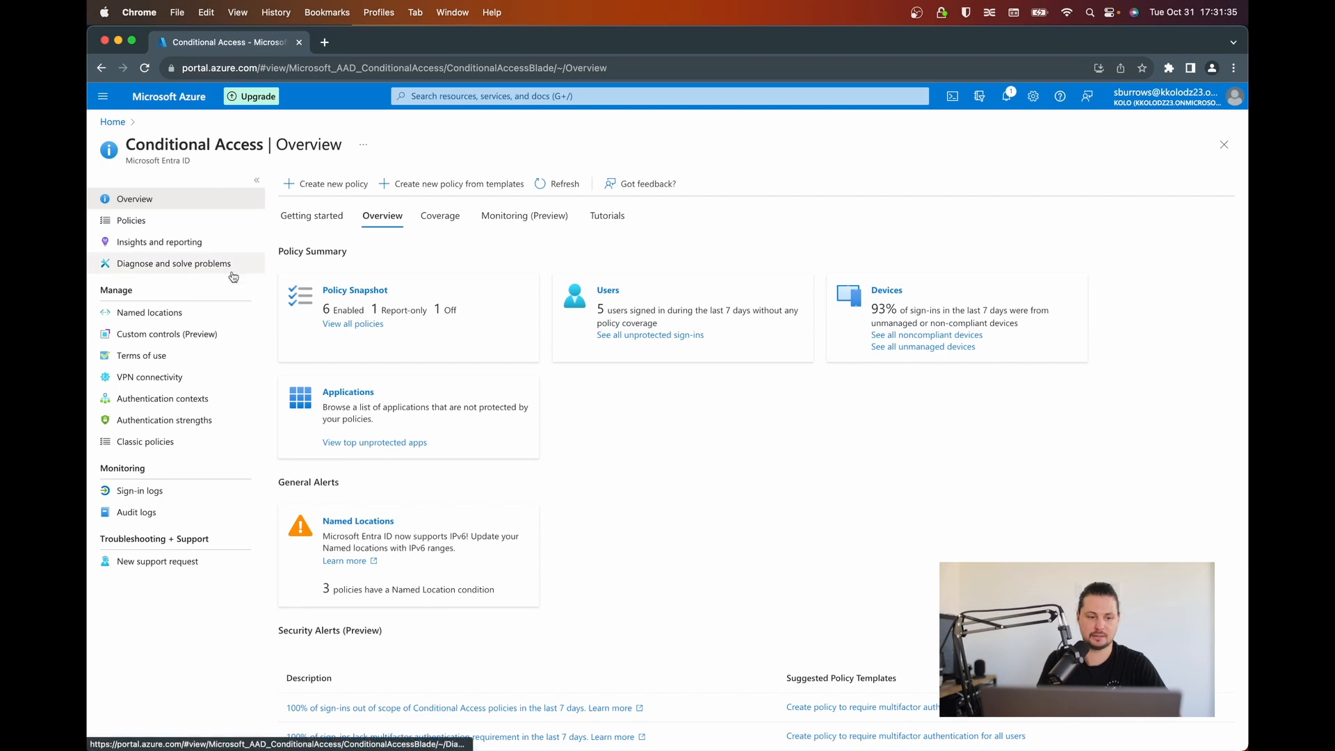
{"action": "left_click", "coordinate": [129, 220]}
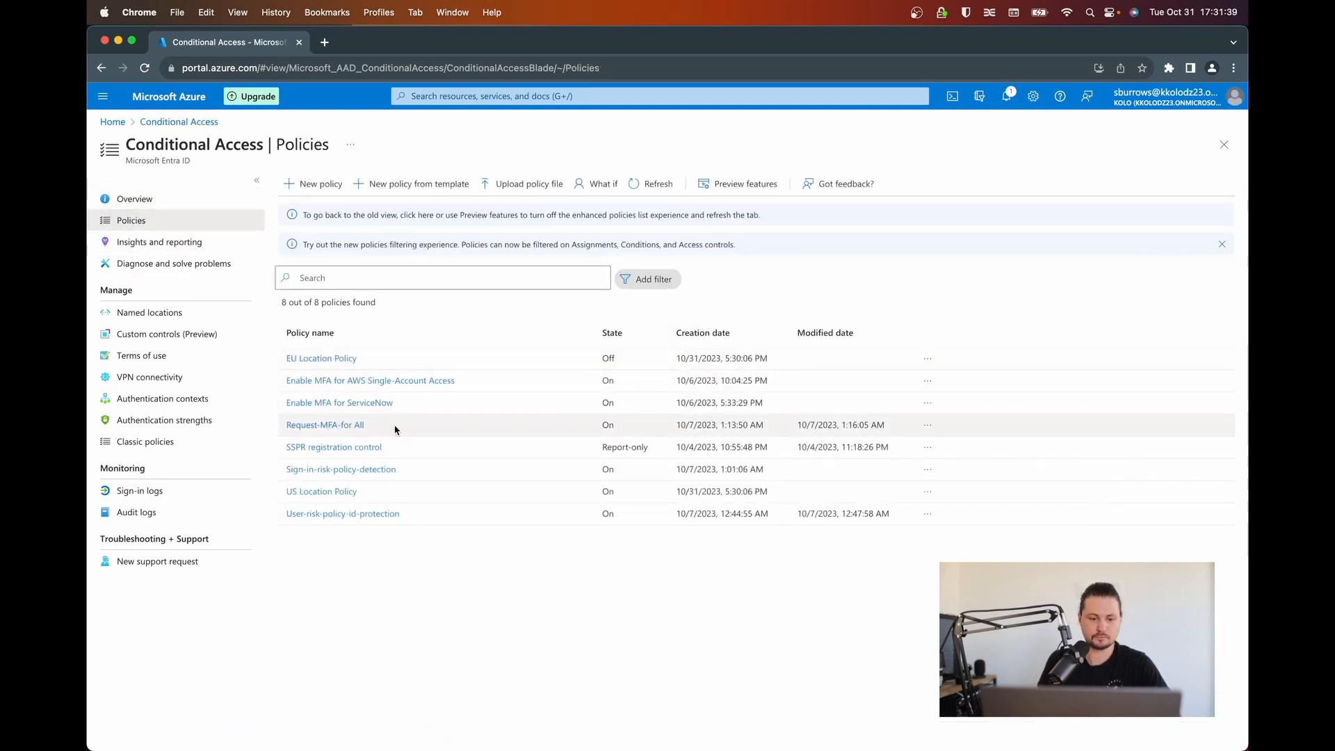
{"action": "left_click", "coordinate": [322, 491]}
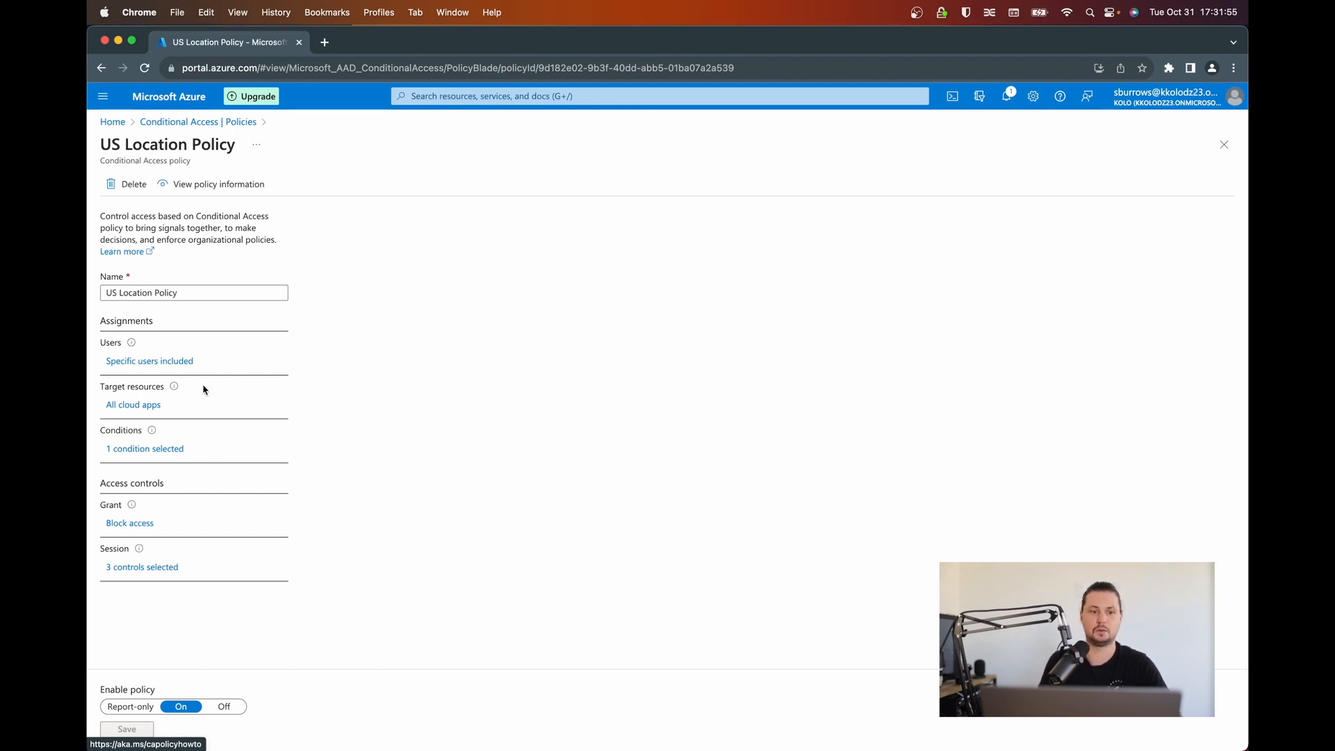
- Check the policy's users, its excluded United States location, and its Block access grant
{"action": "left_click", "coordinate": [146, 367]}
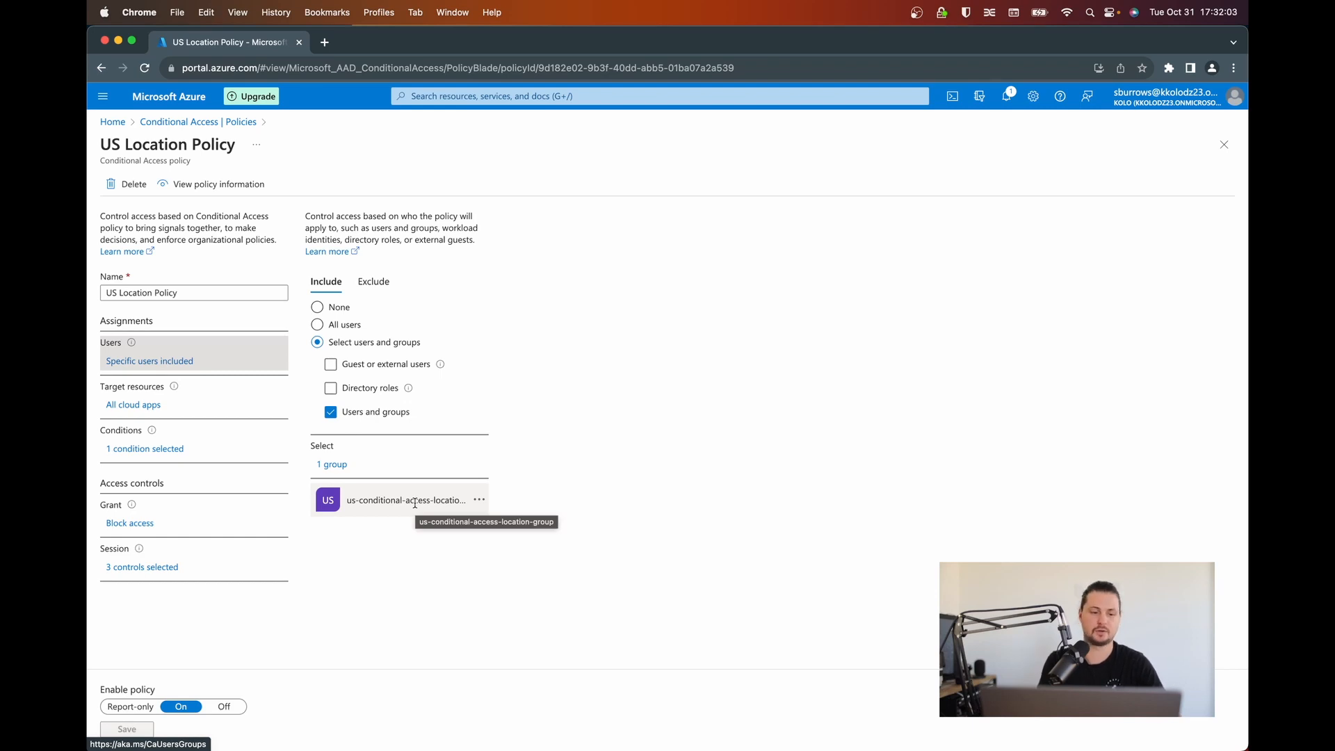
{"action": "left_click", "coordinate": [220, 455]}
{"action": "left_click", "coordinate": [363, 415]}
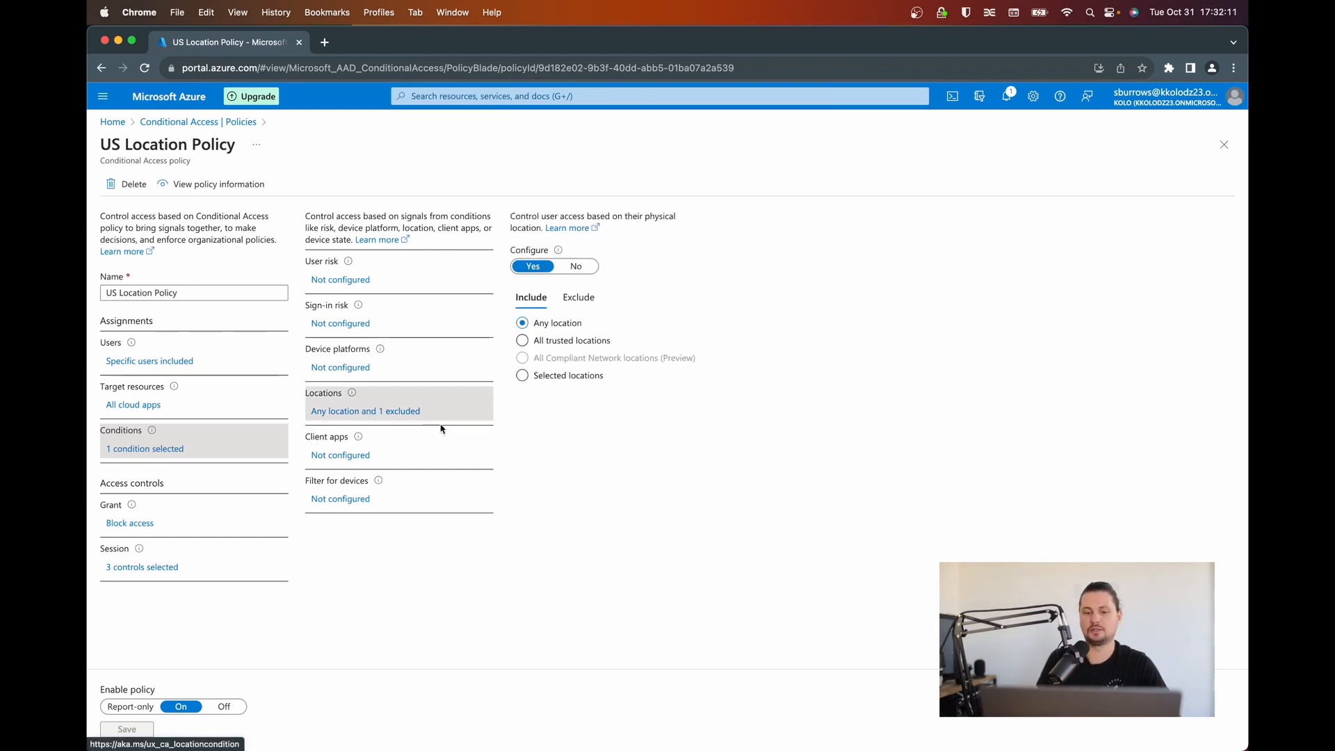
{"action": "left_click", "coordinate": [578, 299]}
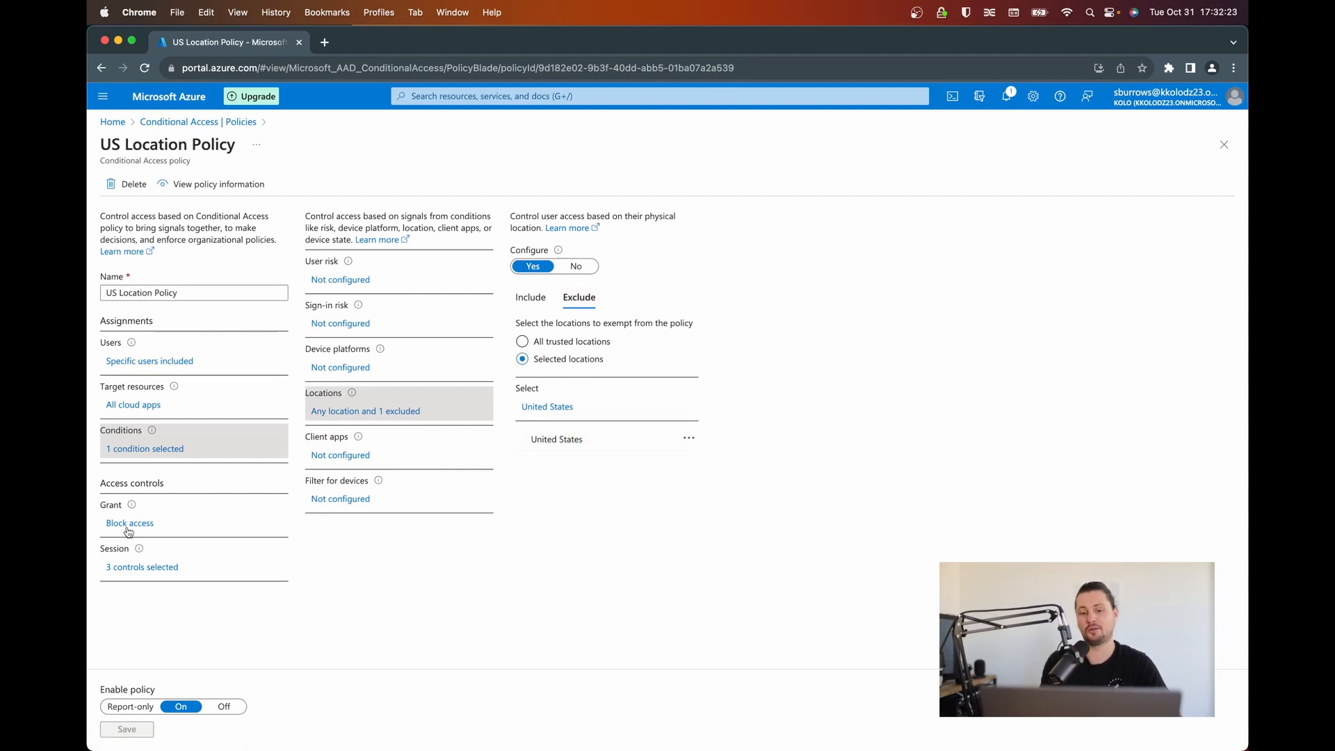
{"action": "left_click", "coordinate": [128, 530]}
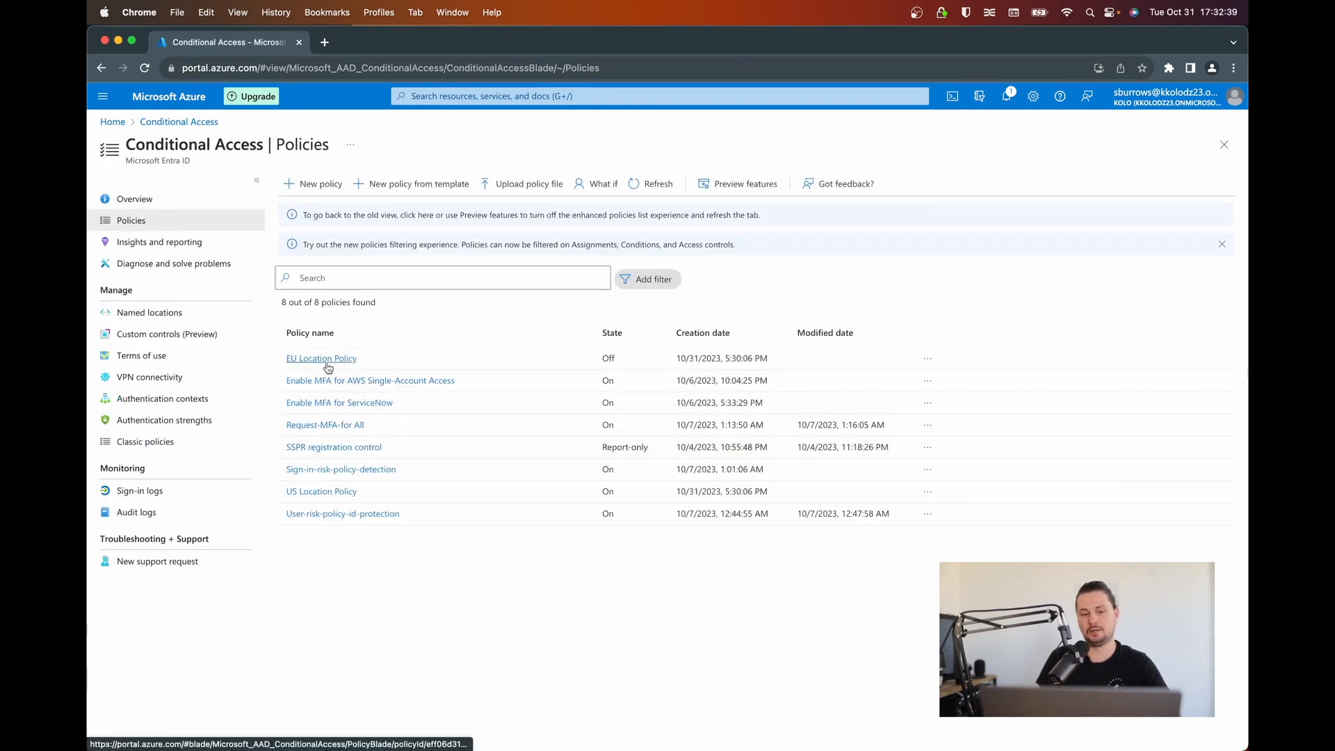
{"action": "left_click", "coordinate": [326, 359]}
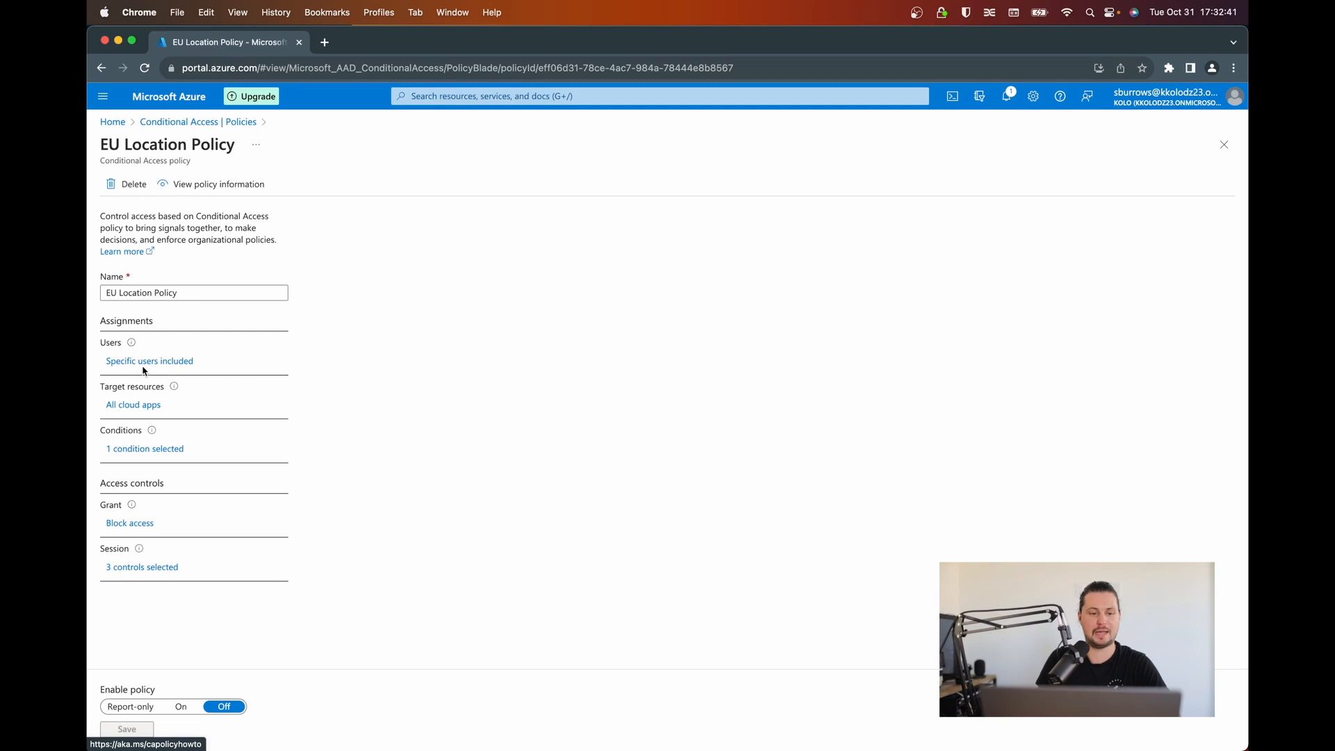
{"action": "left_click", "coordinate": [149, 364]}
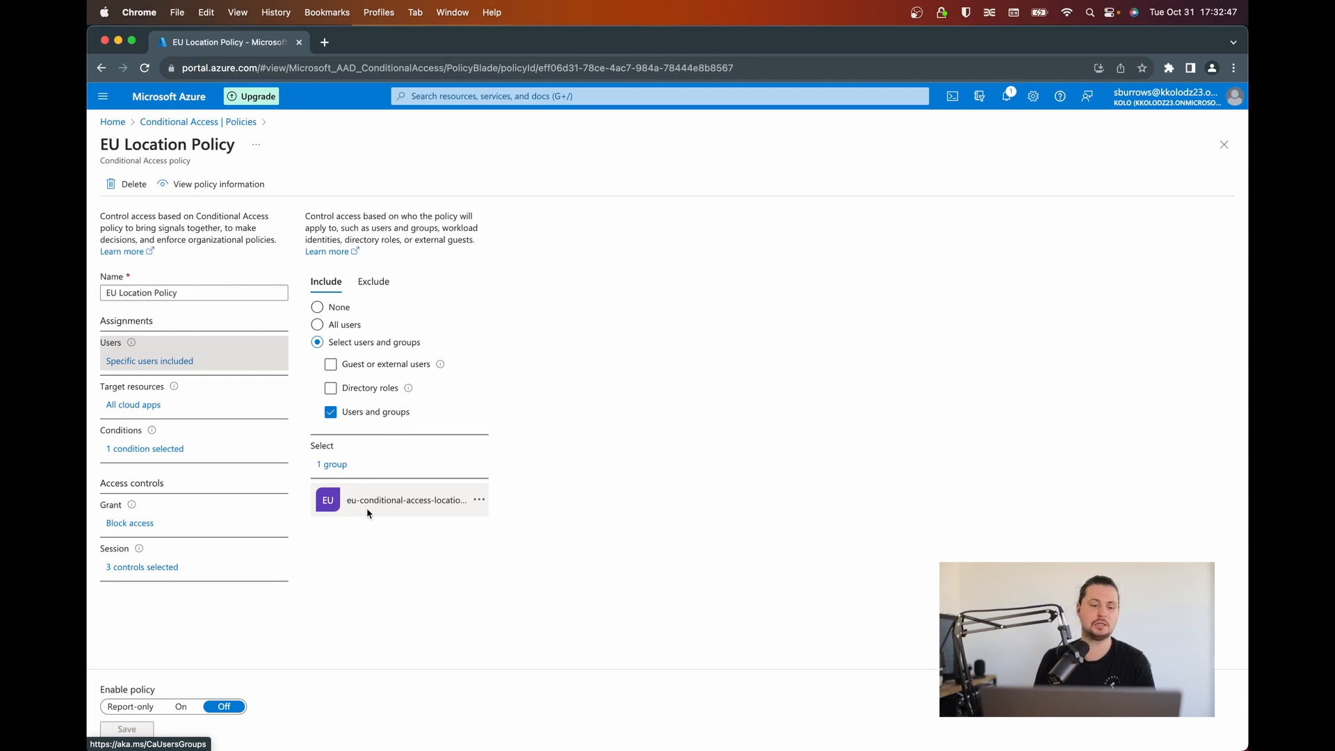
{"action": "left_click", "coordinate": [164, 450]}
{"action": "left_click", "coordinate": [385, 416]}
{"action": "left_click", "coordinate": [568, 293]}
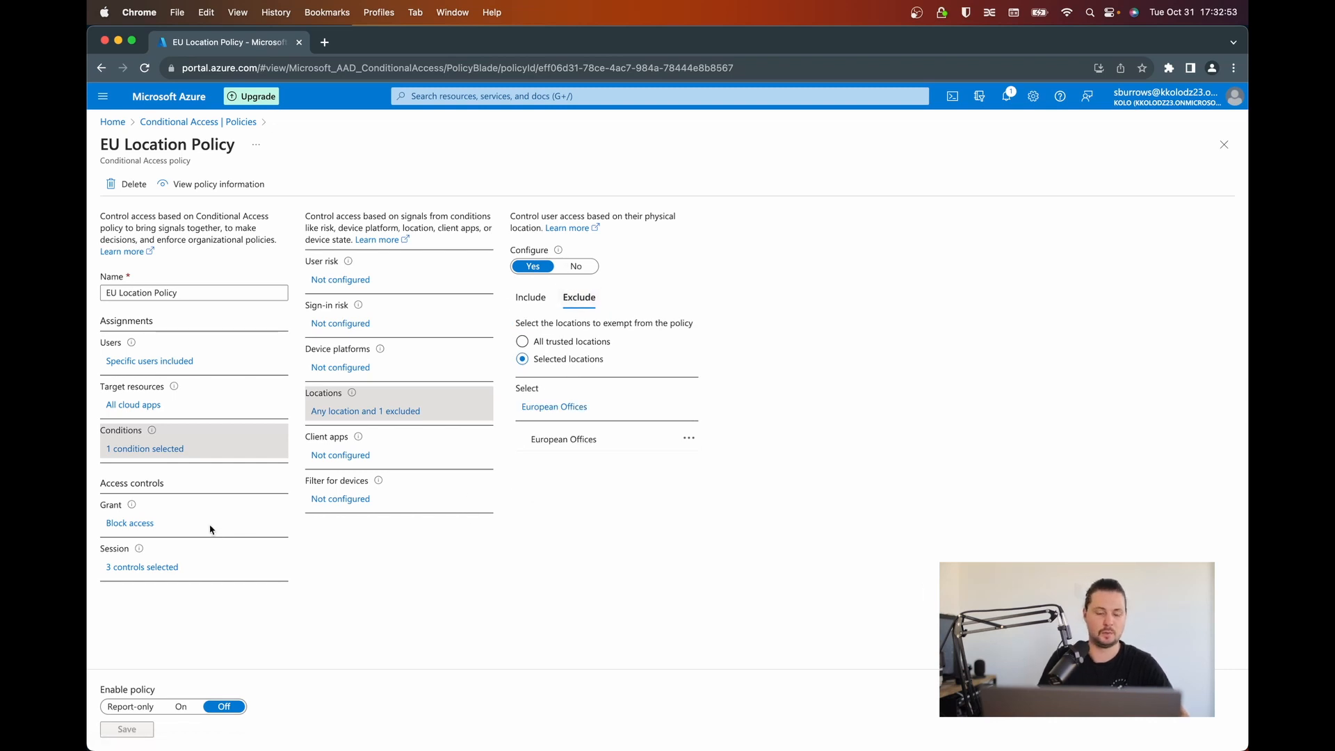
{"action": "left_click", "coordinate": [117, 524]}
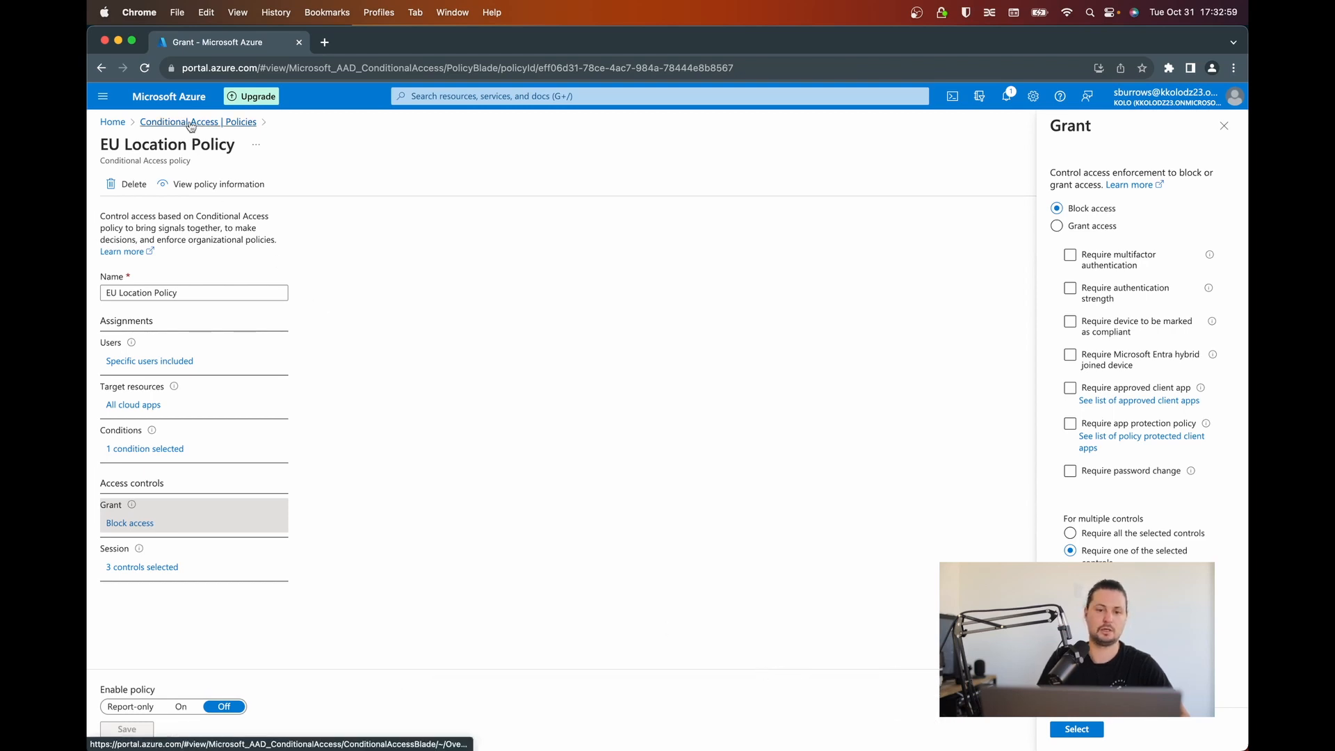
{"action": "left_click", "coordinate": [119, 125]}
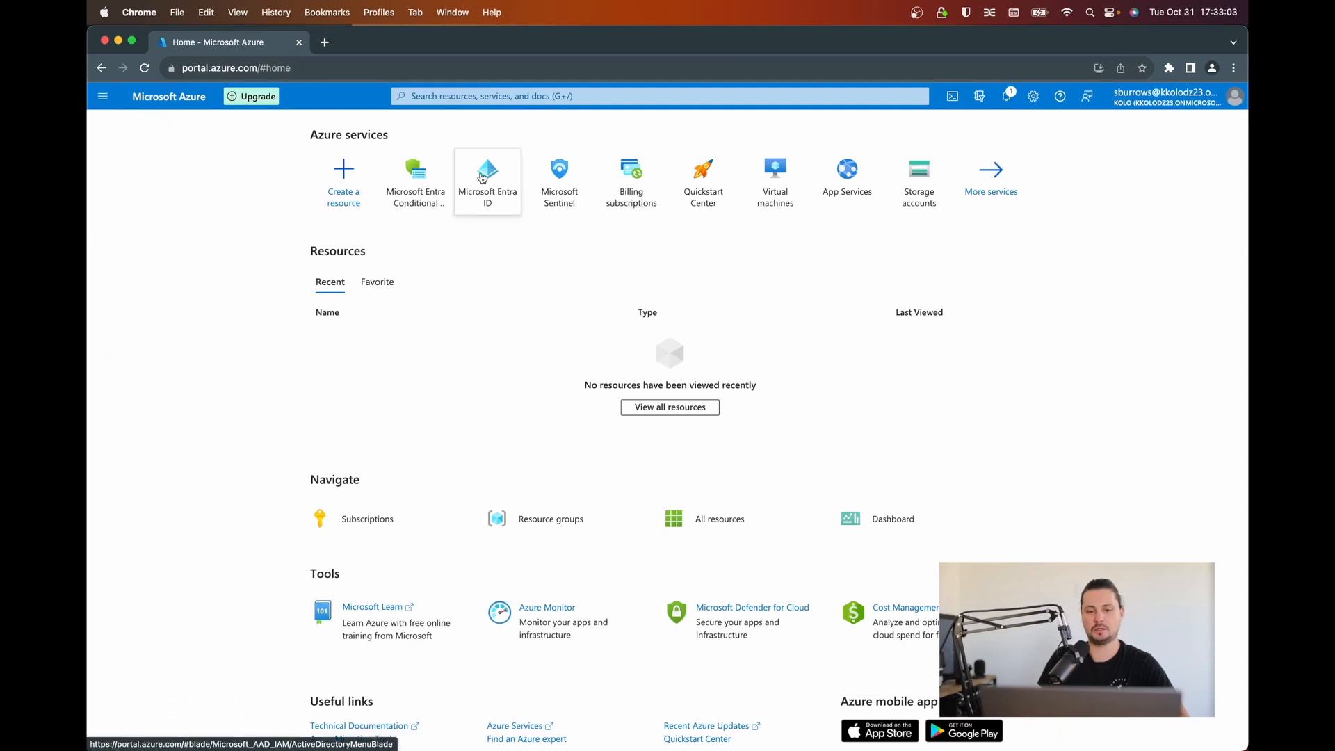
{"action": "left_click", "coordinate": [481, 178]}
{"action": "left_click", "coordinate": [120, 292]}
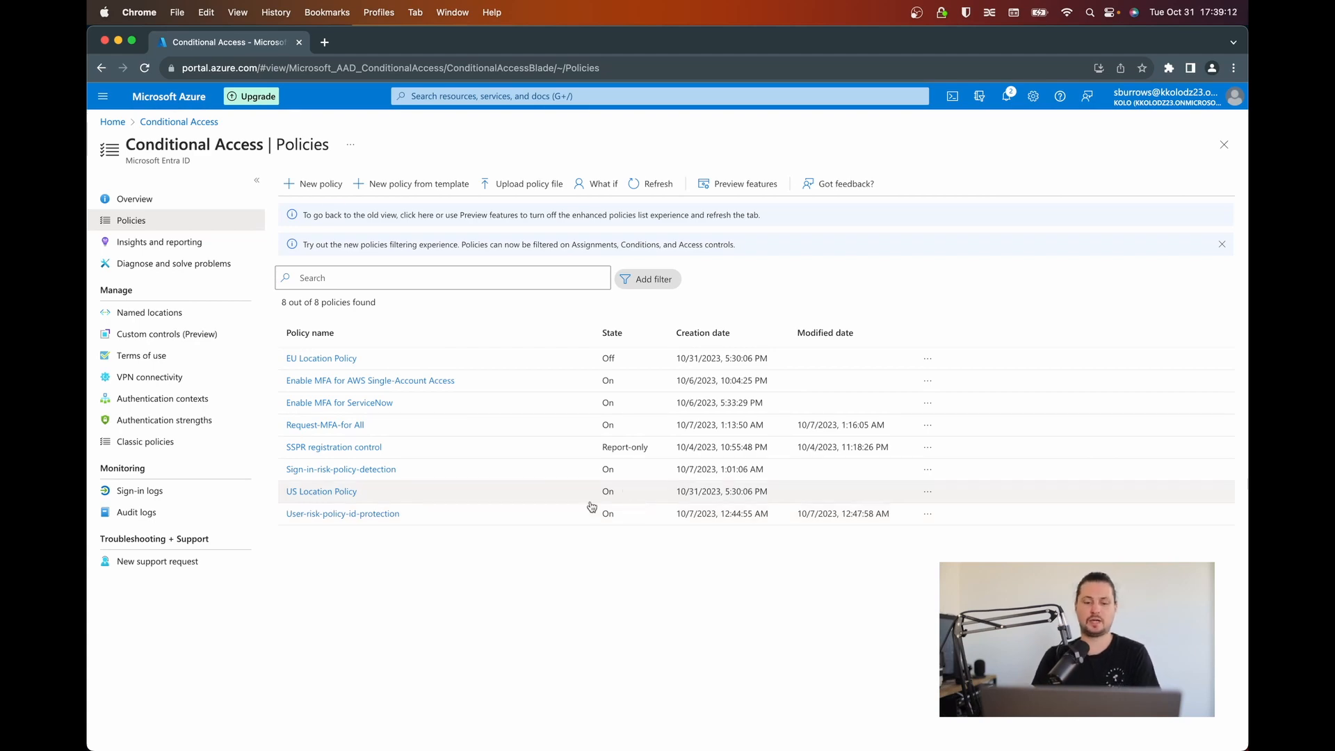
- Sign in to Azure in Safari as the EU test user with the saved password, staying signed in
{"action": "key", "text": "super+Tab"}
{"action": "left_click", "coordinate": [647, 418]}
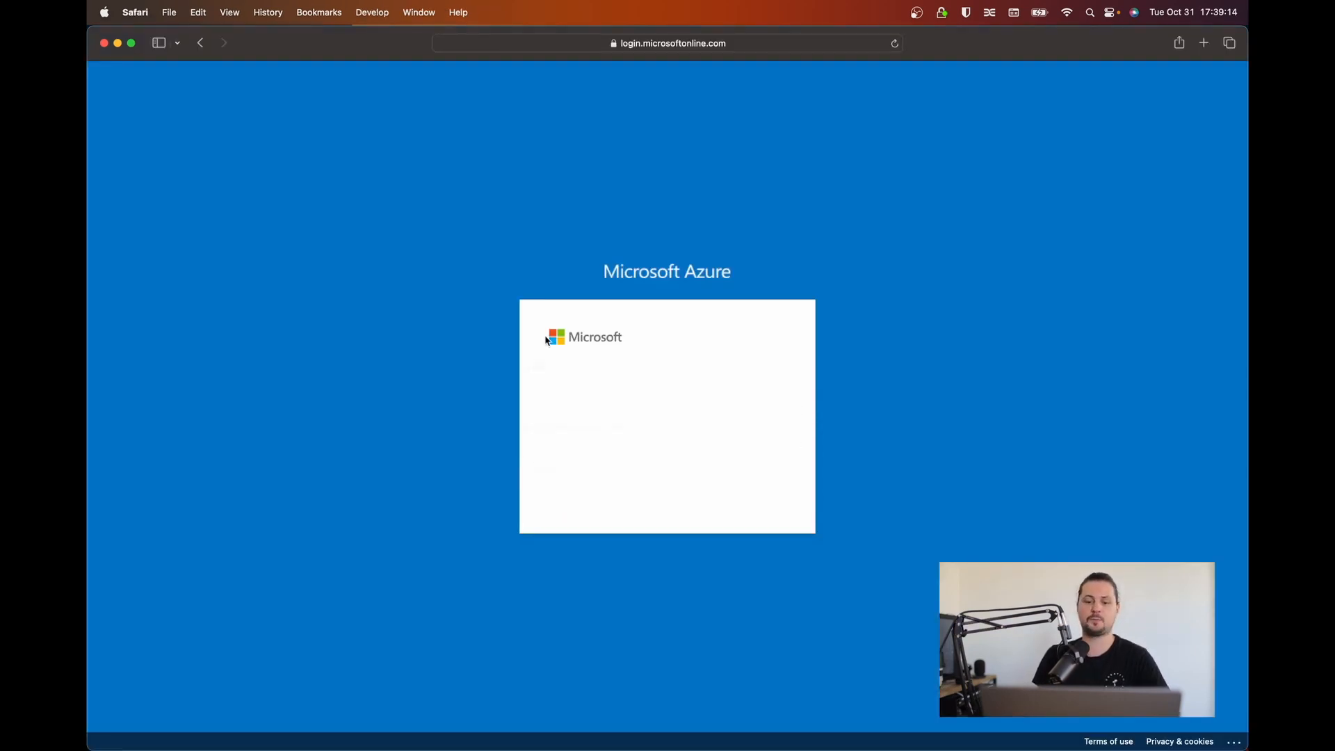
{"action": "key", "text": "super+v"}
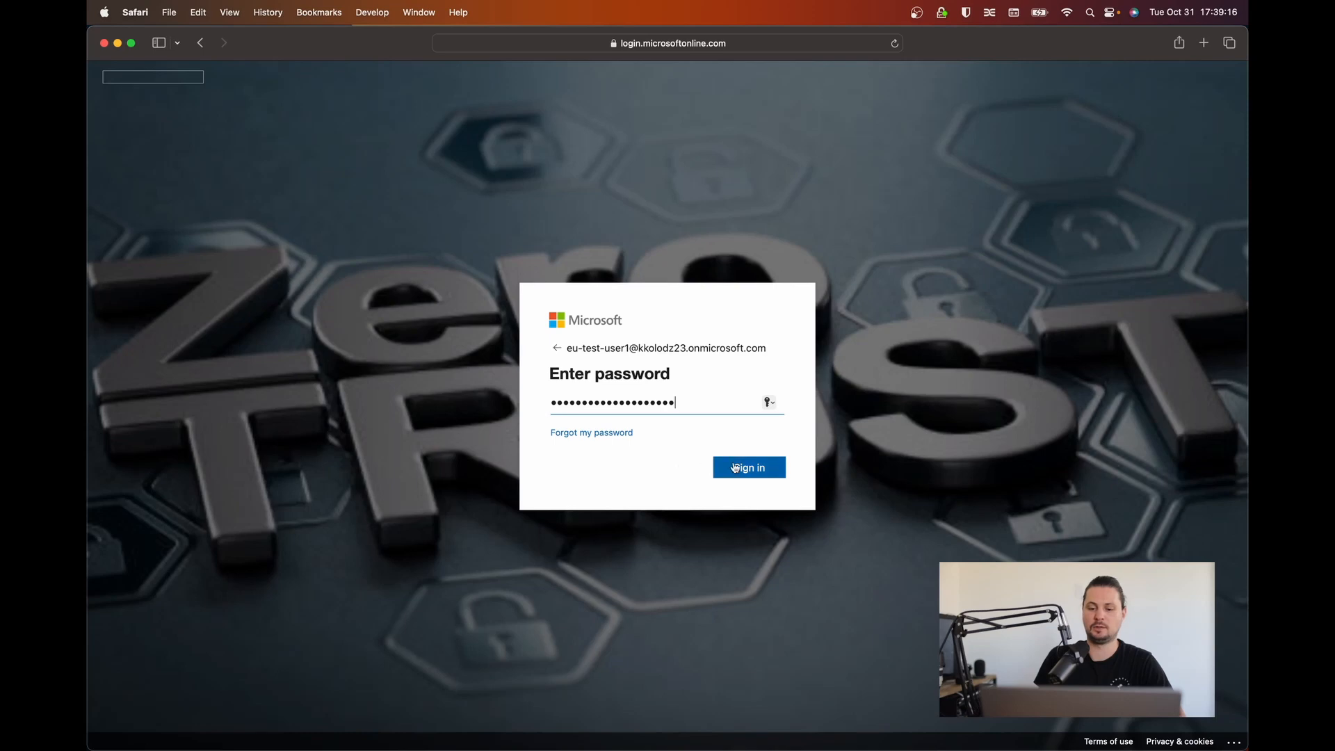
{"action": "key", "text": "Return"}
{"action": "left_click", "coordinate": [747, 473]}
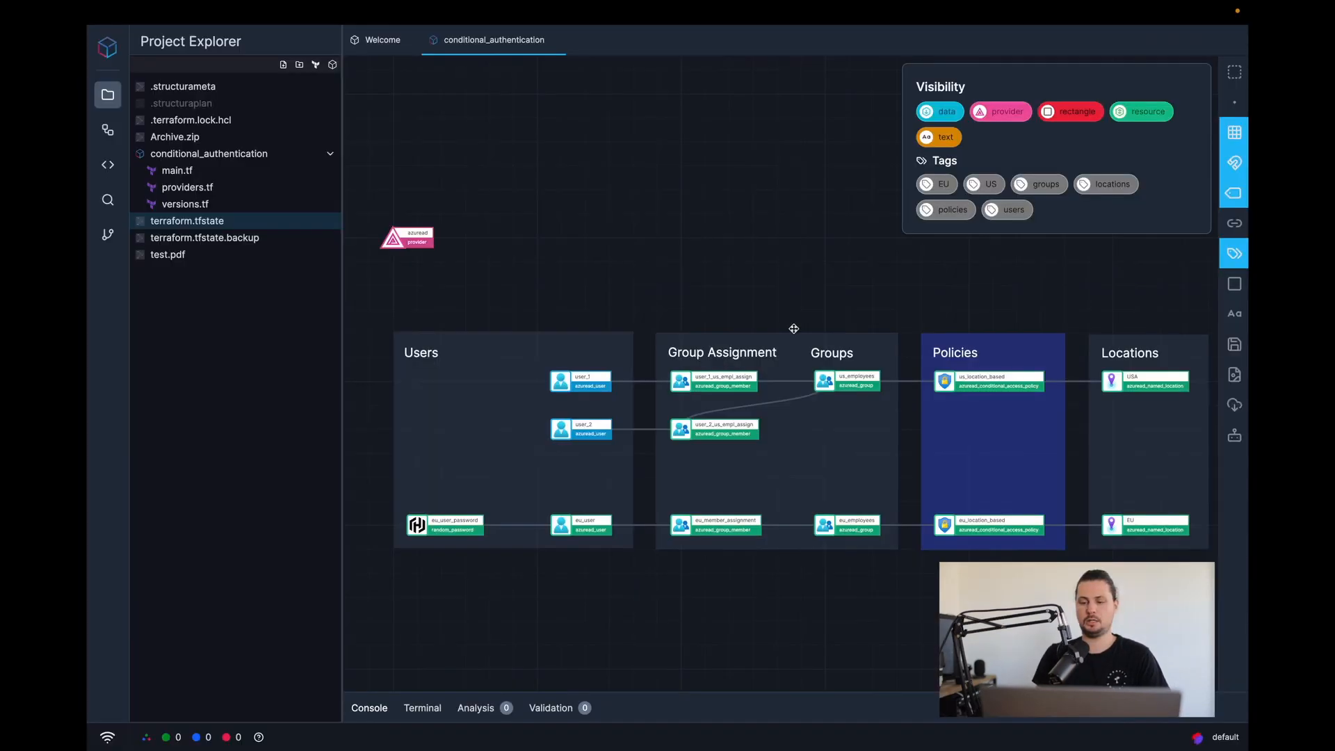
- Change eu_location_based's state from disabled to enabled, refresh the portal's policy list, and sign out
{"action": "left_click", "coordinate": [944, 526]}
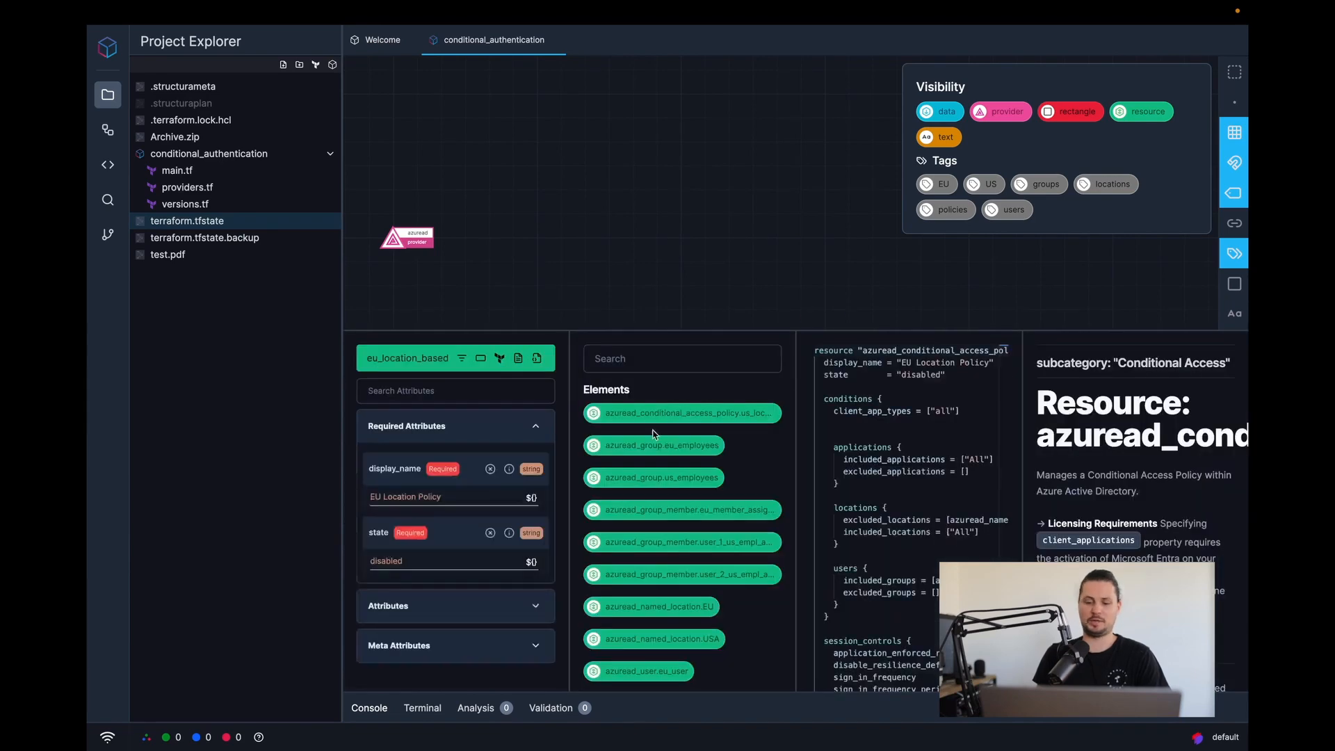
{"action": "double_click", "coordinate": [400, 558]}
{"action": "type", "text": "enabled"}
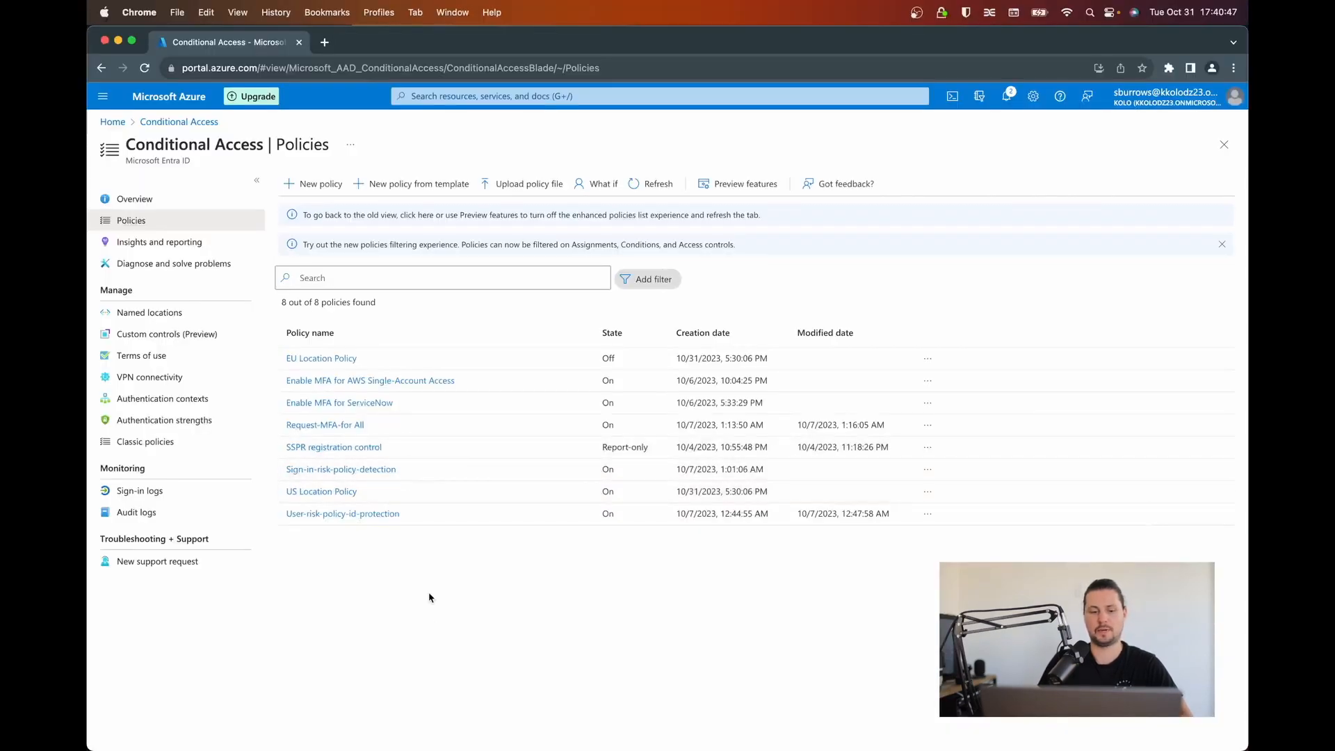
{"action": "left_click", "coordinate": [660, 183]}
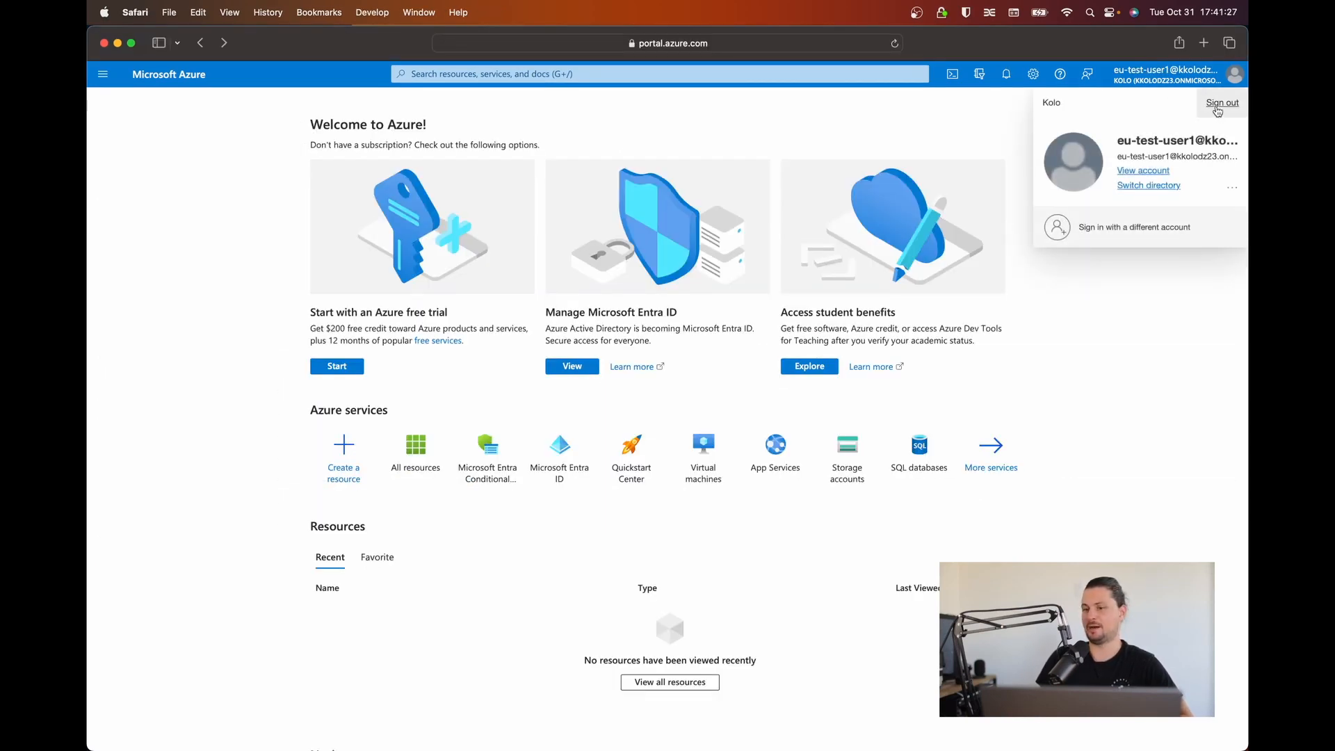
{"action": "left_click", "coordinate": [1216, 108]}
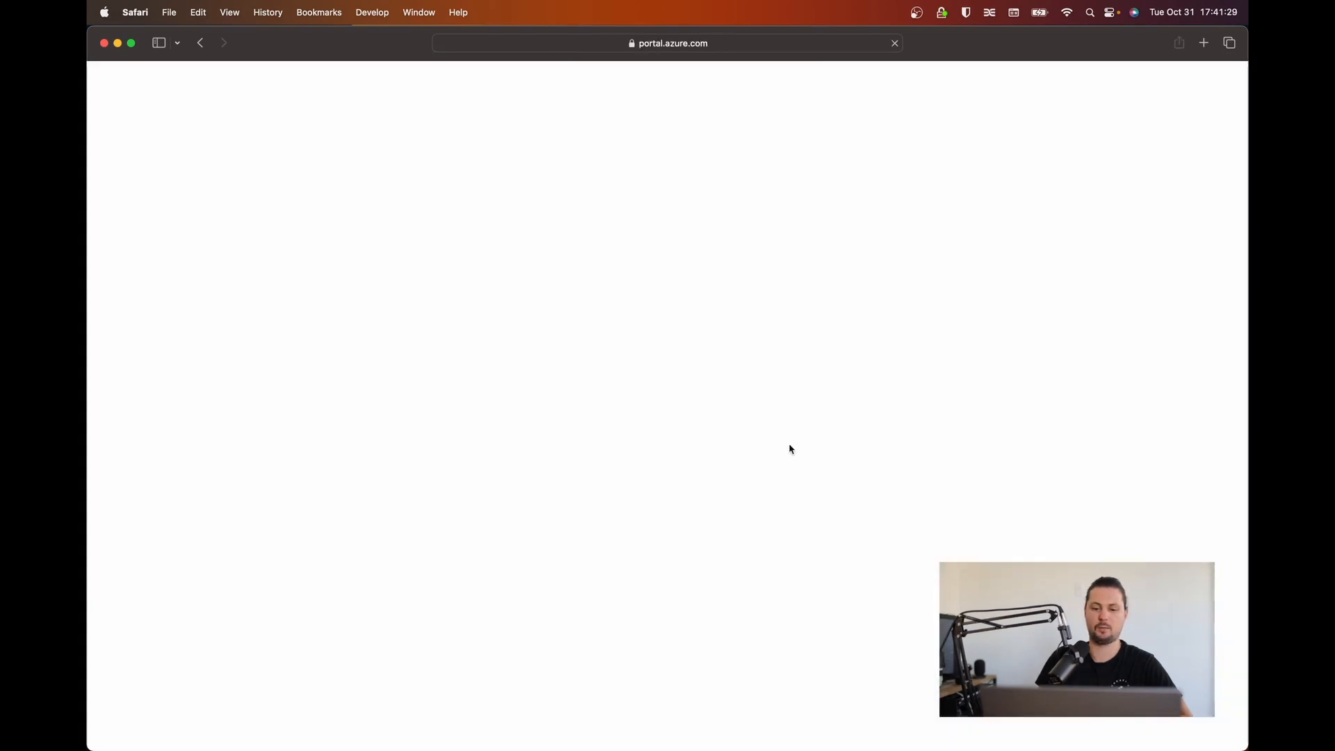
- Retry the EU test user's sign-in with the saved password and view the block's troubleshooting details
{"action": "left_click", "coordinate": [650, 420]}
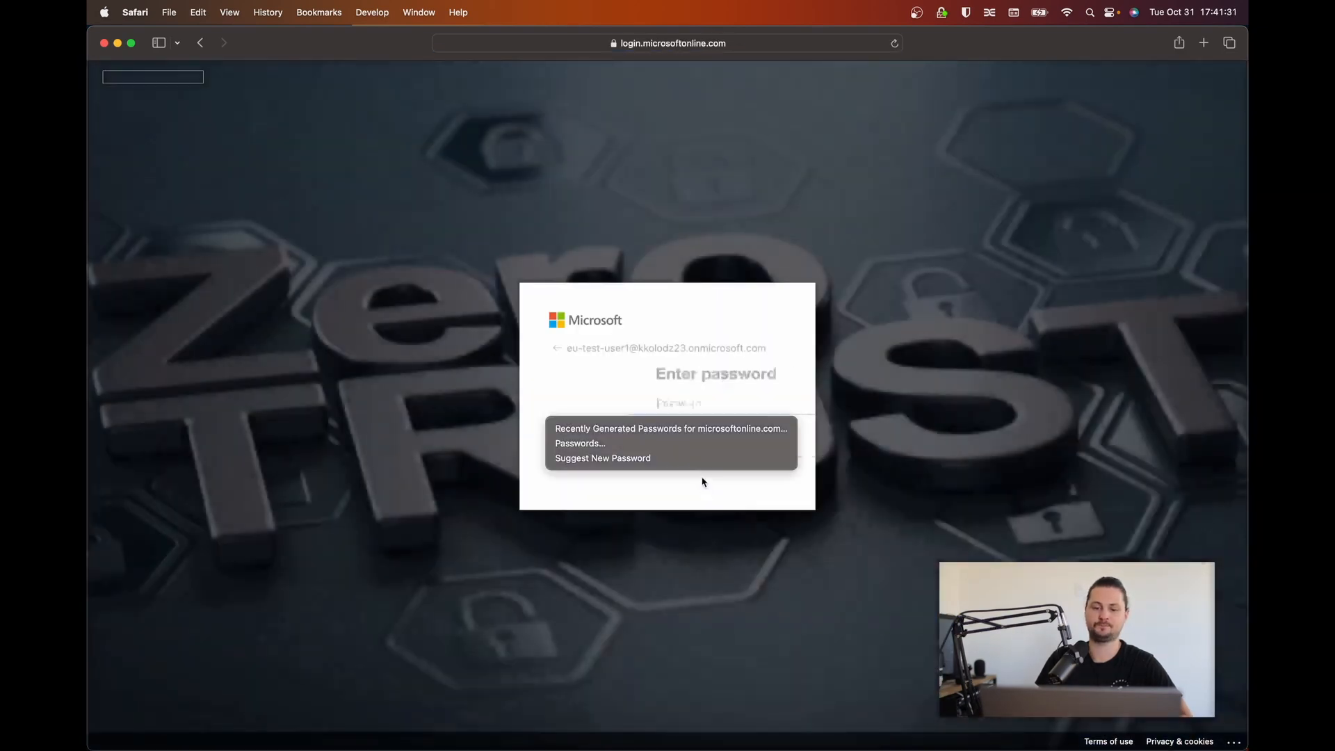
{"action": "key", "text": "super+v"}
{"action": "left_click", "coordinate": [754, 468]}
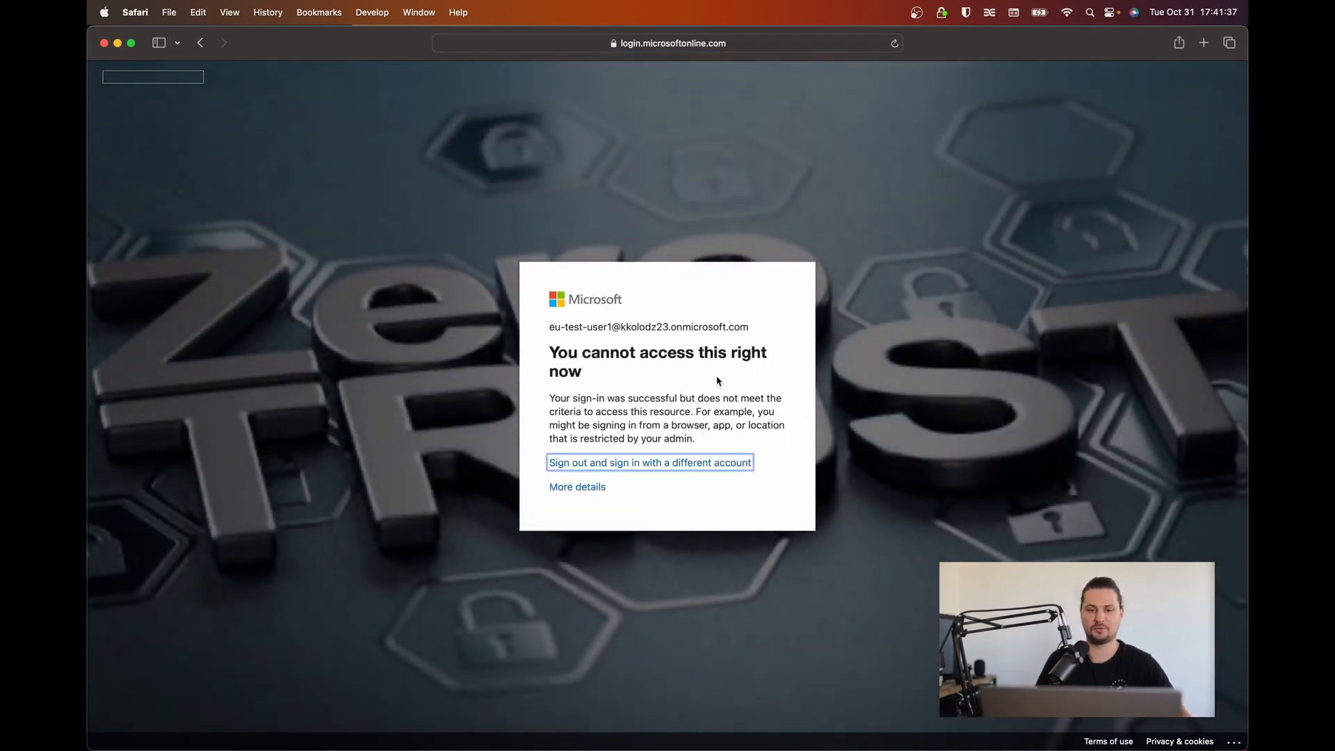
{"action": "left_click", "coordinate": [580, 488]}
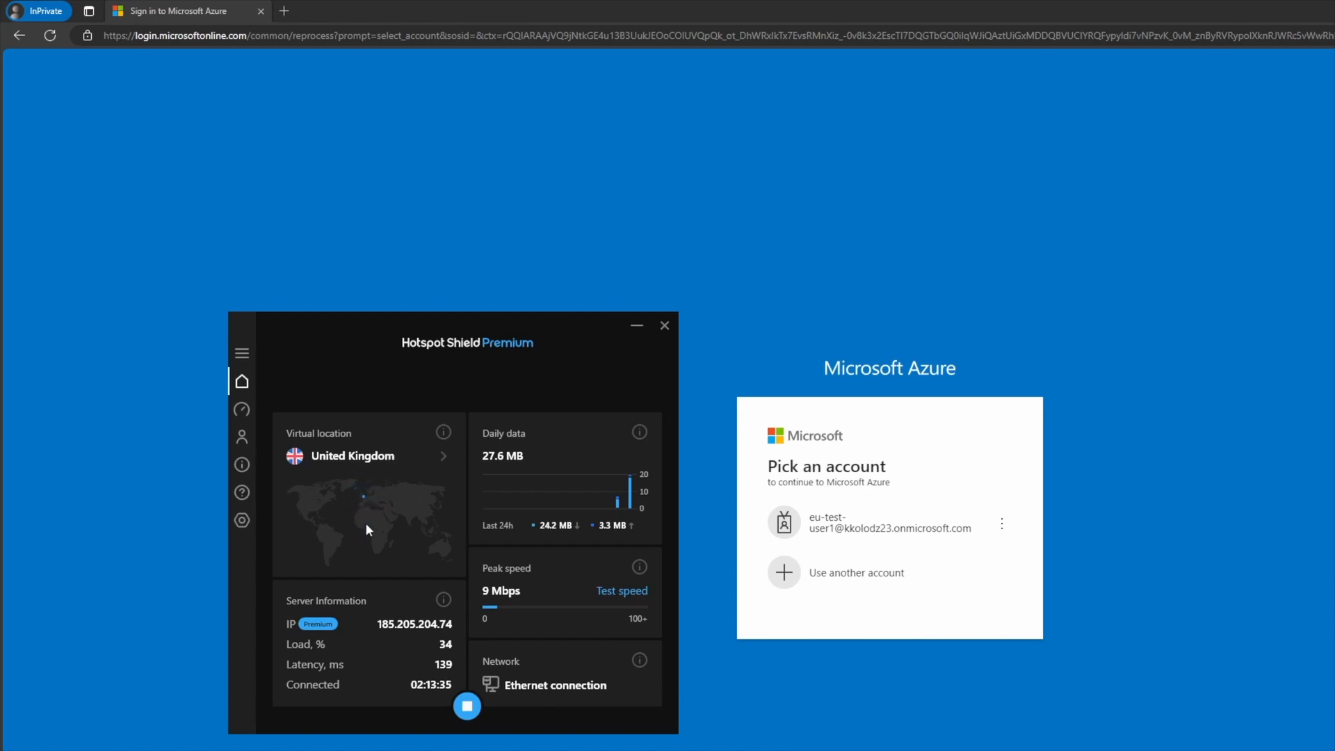
- Sign in as the EU test user with its password, declining to stay signed in
{"action": "left_click", "coordinate": [851, 536]}
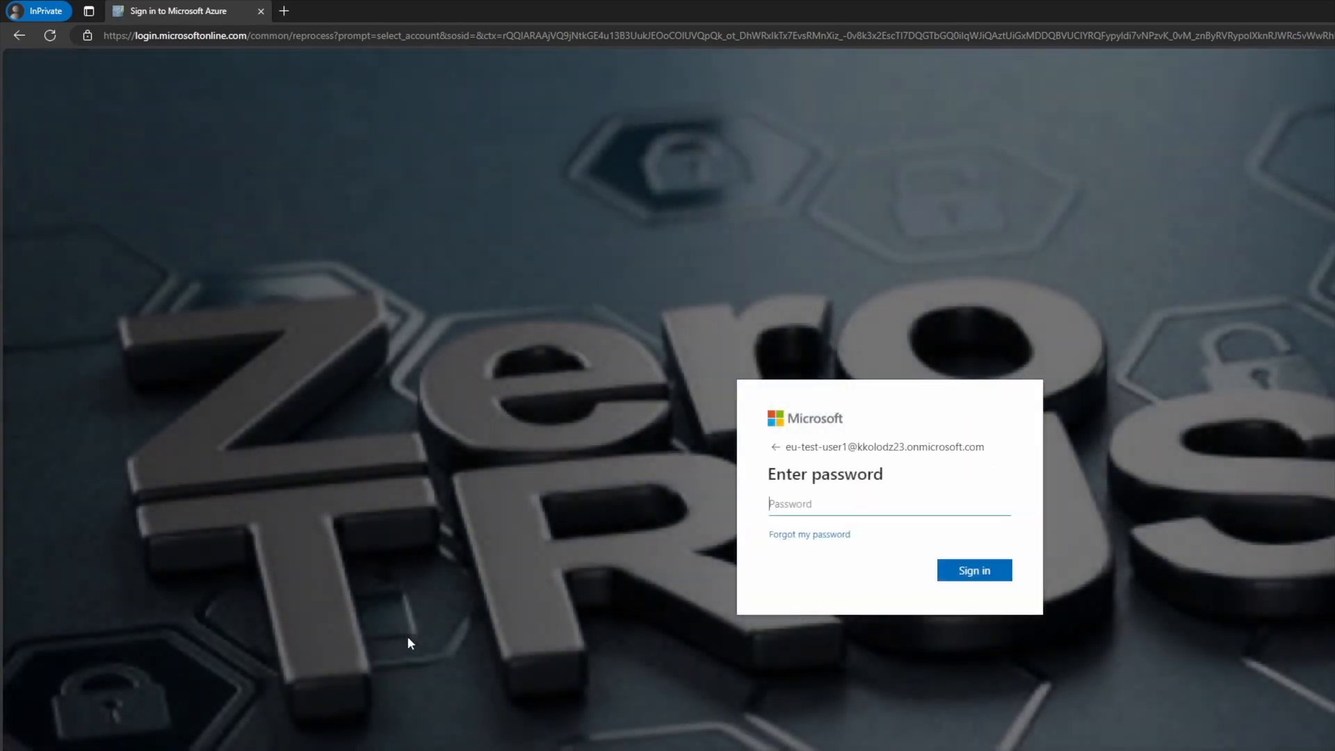
{"action": "type", "text": "•"}
{"action": "key", "text": "Return"}
{"action": "left_click", "coordinate": [880, 580]}
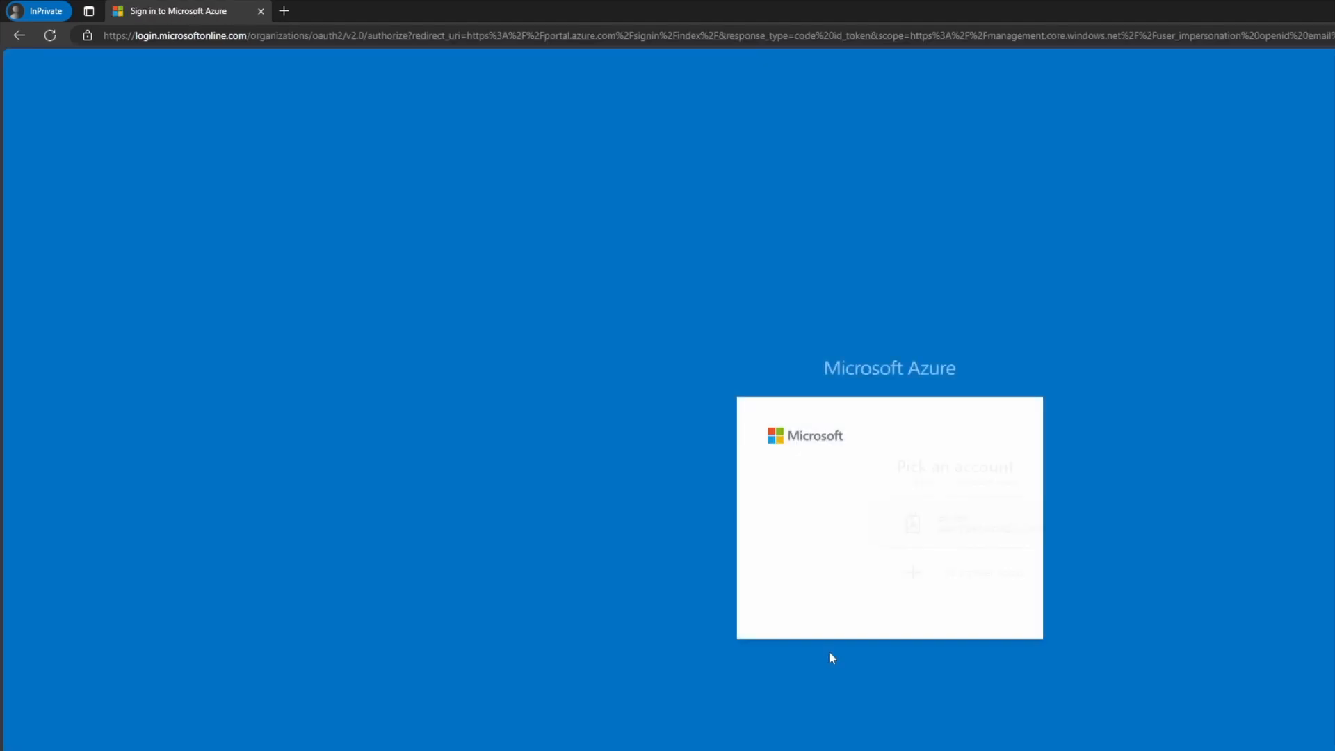
- Sign in with another account using the administrator's e-mail and password, then check the VPN location
{"action": "left_click", "coordinate": [849, 572]}
{"action": "left_click", "coordinate": [799, 470]}
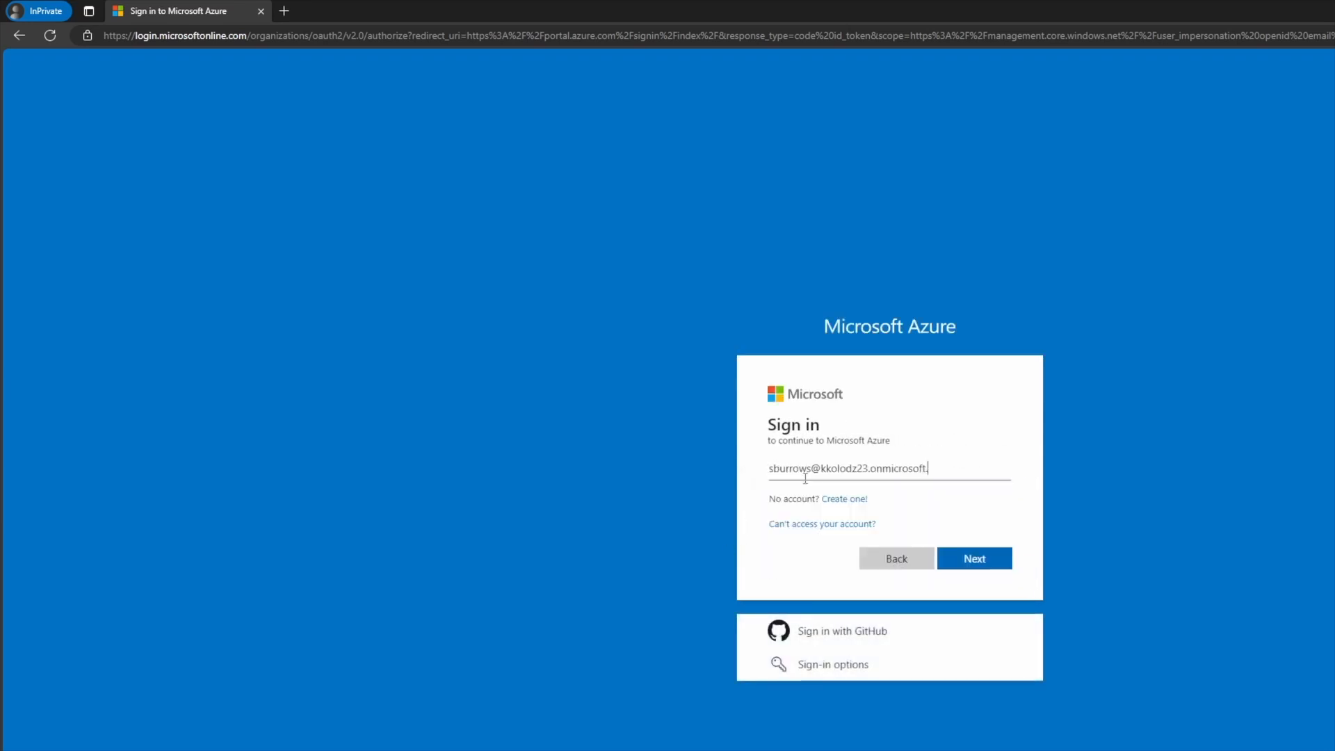
{"action": "key", "text": "Return"}
{"action": "type", "text": "•••"}
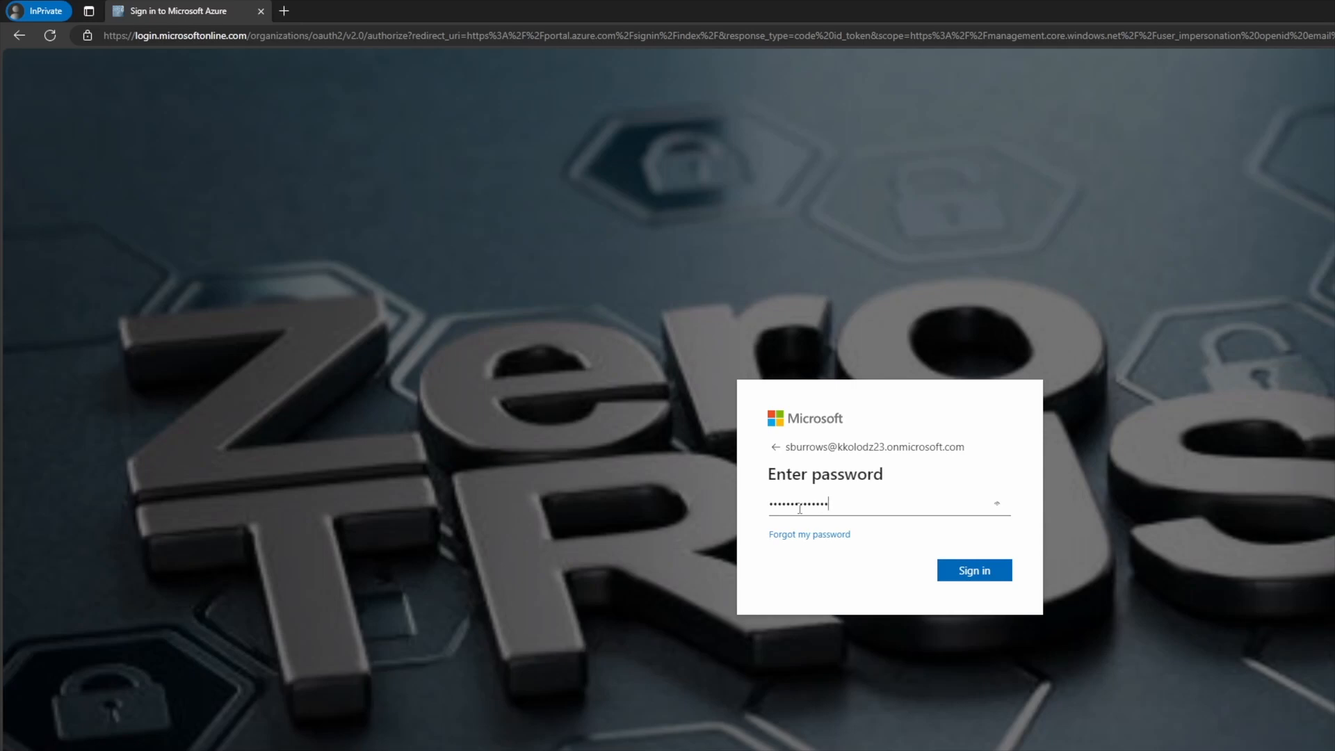
{"action": "left_click", "coordinate": [959, 573]}
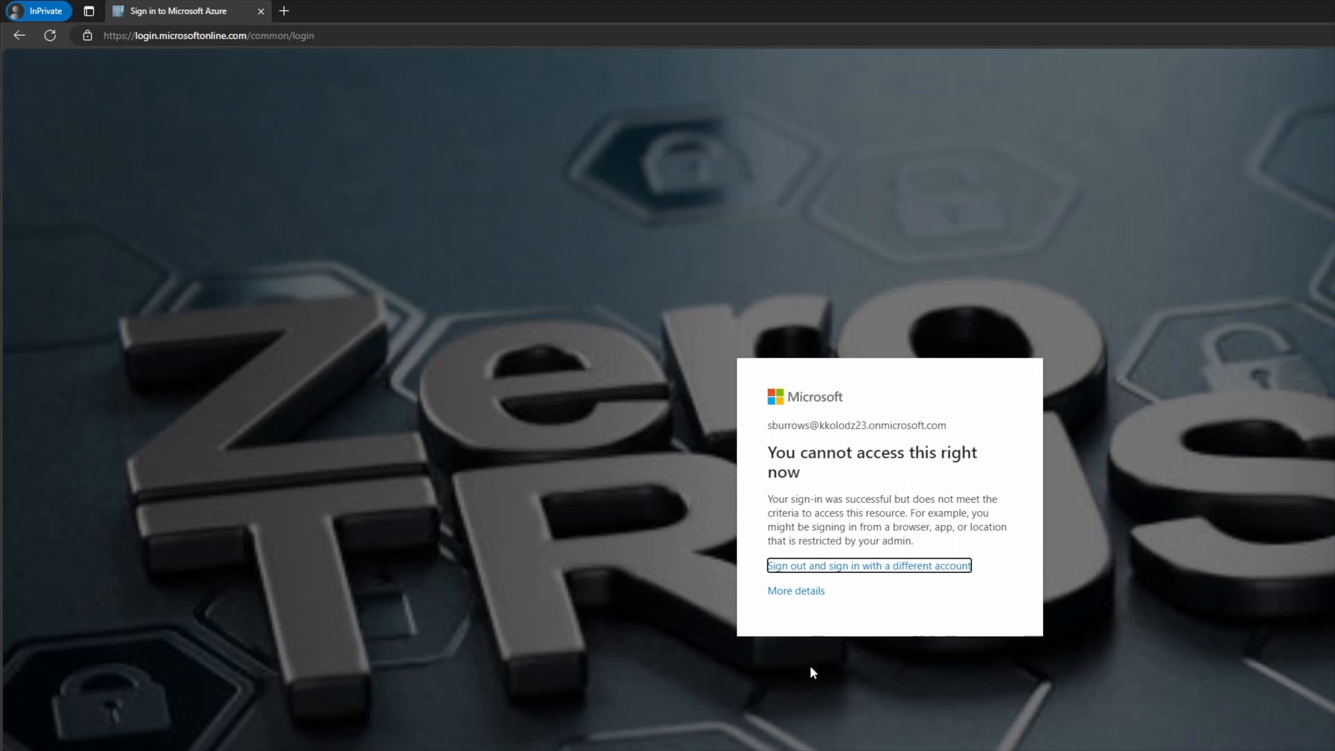
{"action": "key", "text": "alt+Tab"}
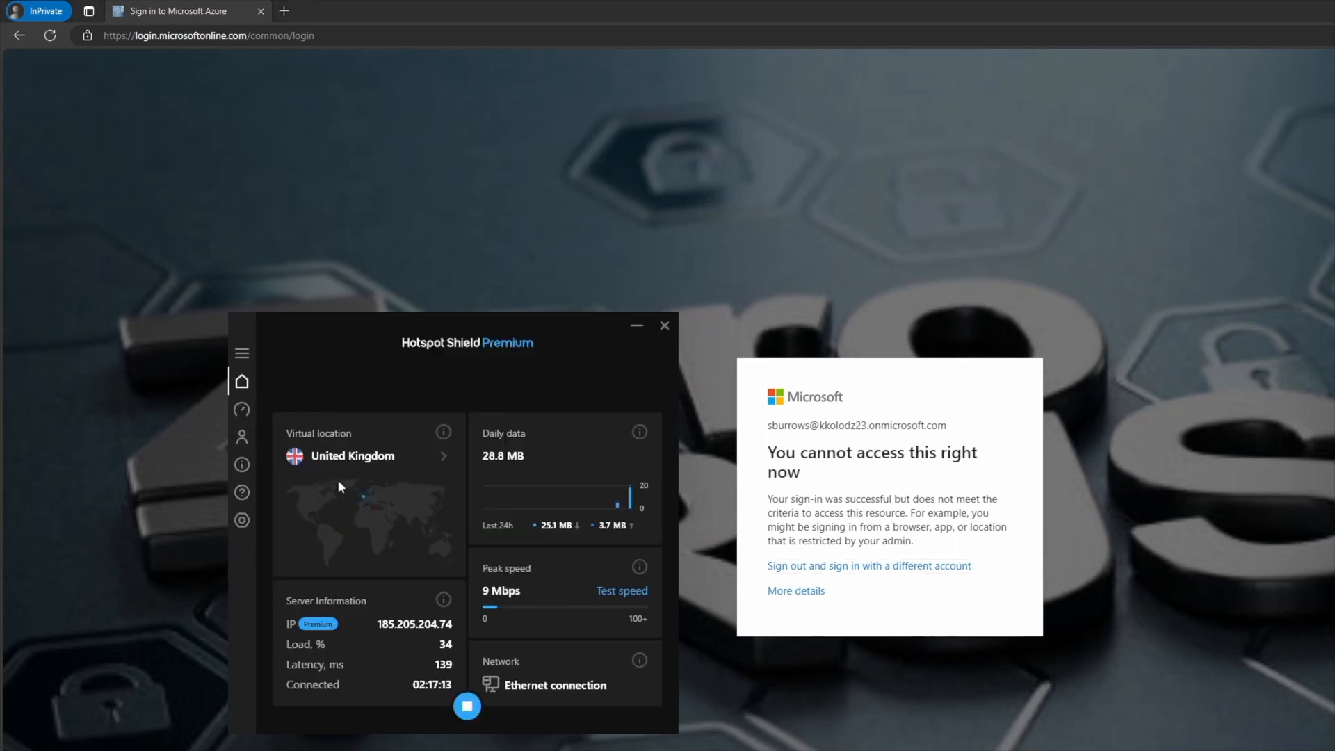